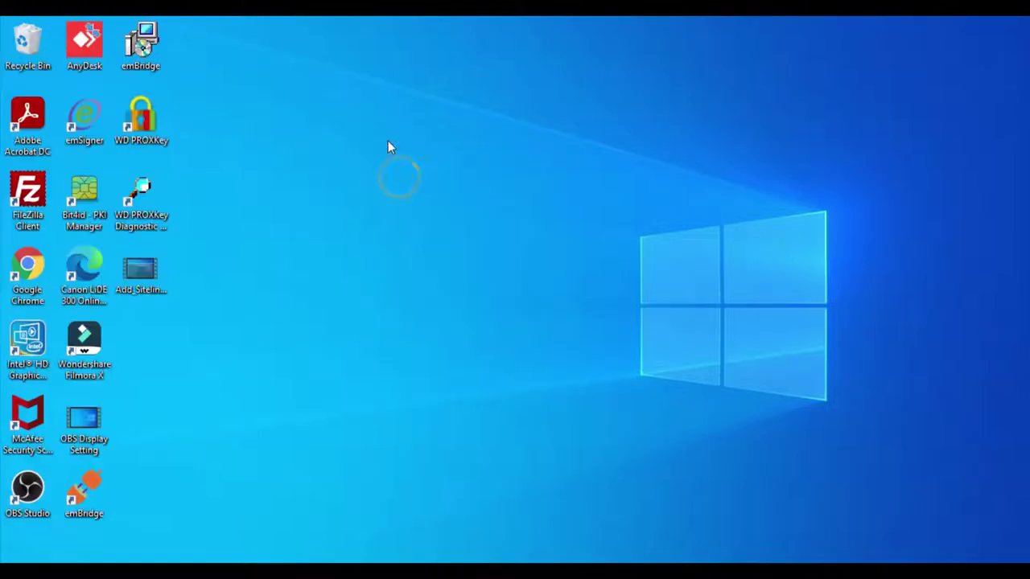
right_click(388, 141)
click(405, 185)
right_click(403, 189)
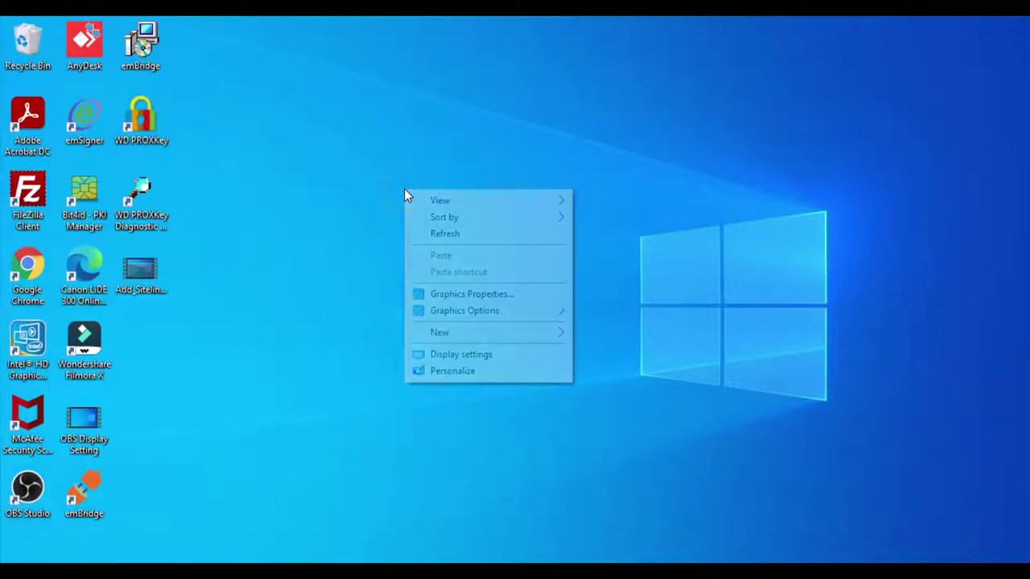
click(420, 237)
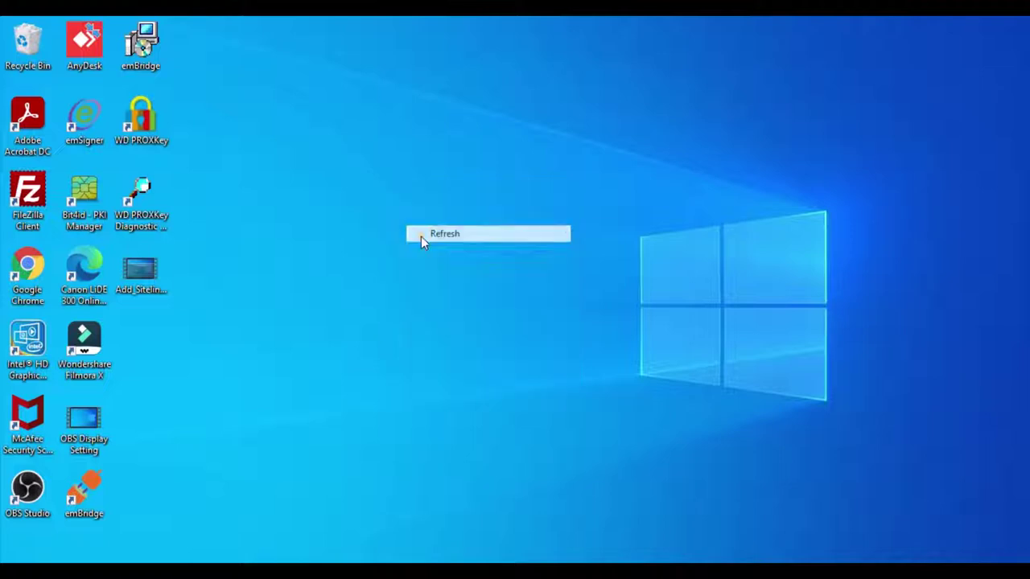
right_click(379, 122)
click(396, 167)
right_click(396, 167)
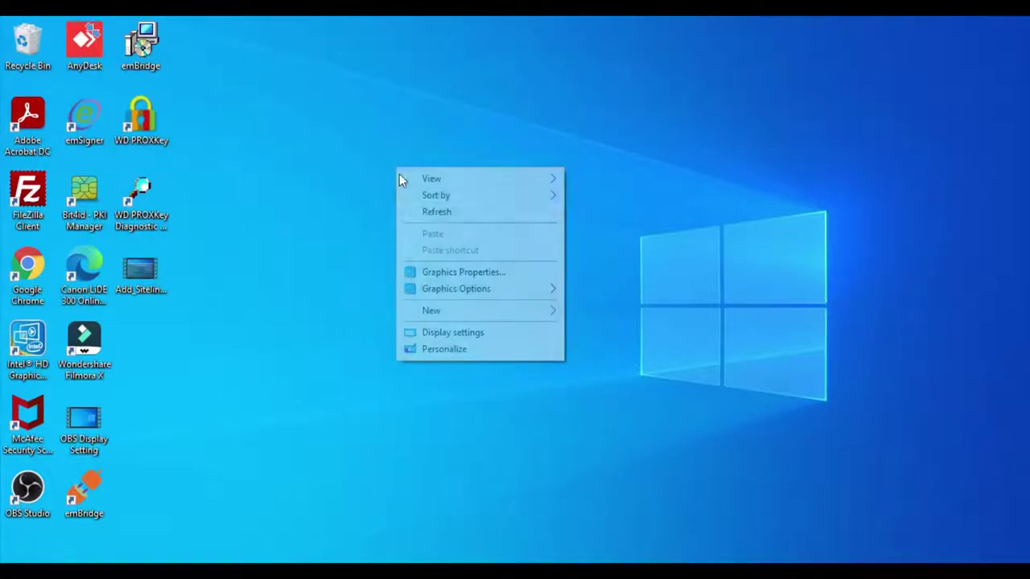
click(423, 211)
right_click(423, 213)
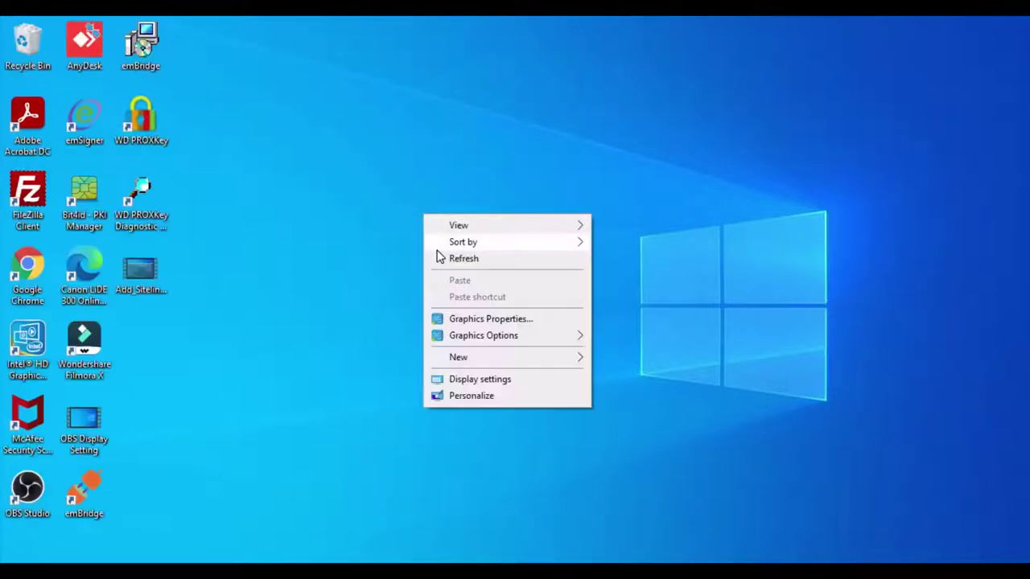
click(439, 258)
right_click(350, 155)
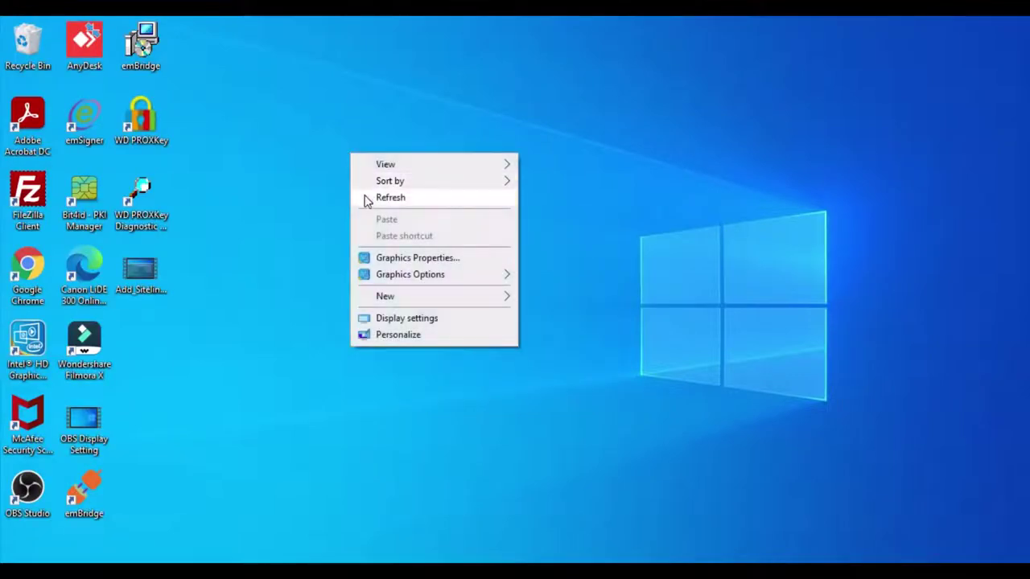
click(365, 200)
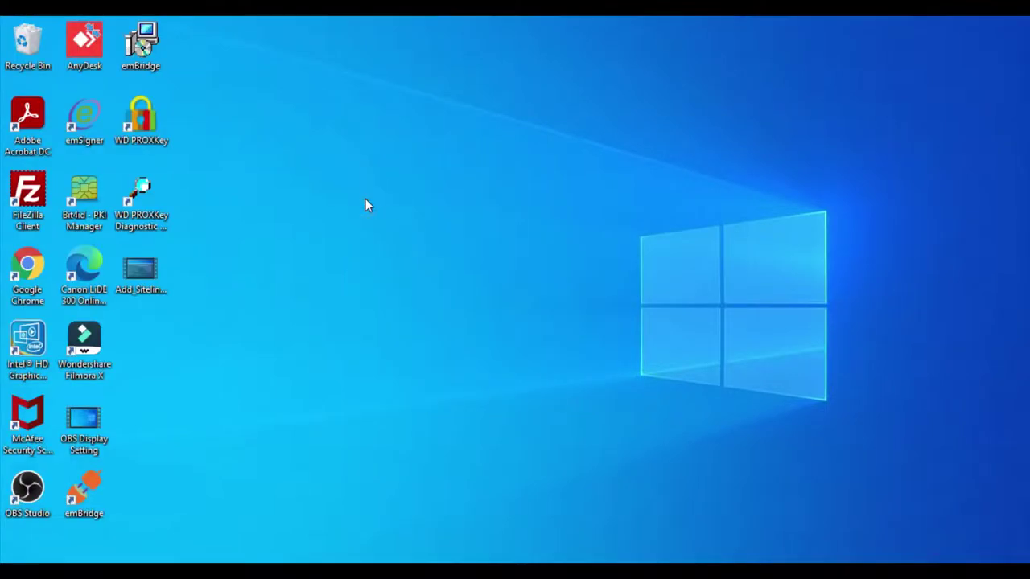
right_click(378, 123)
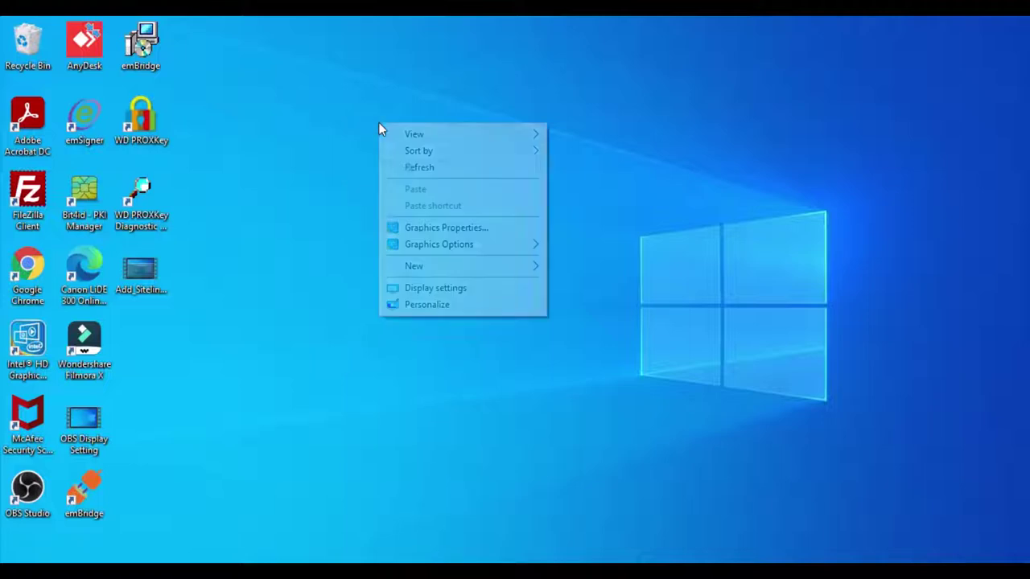
click(401, 166)
right_click(400, 168)
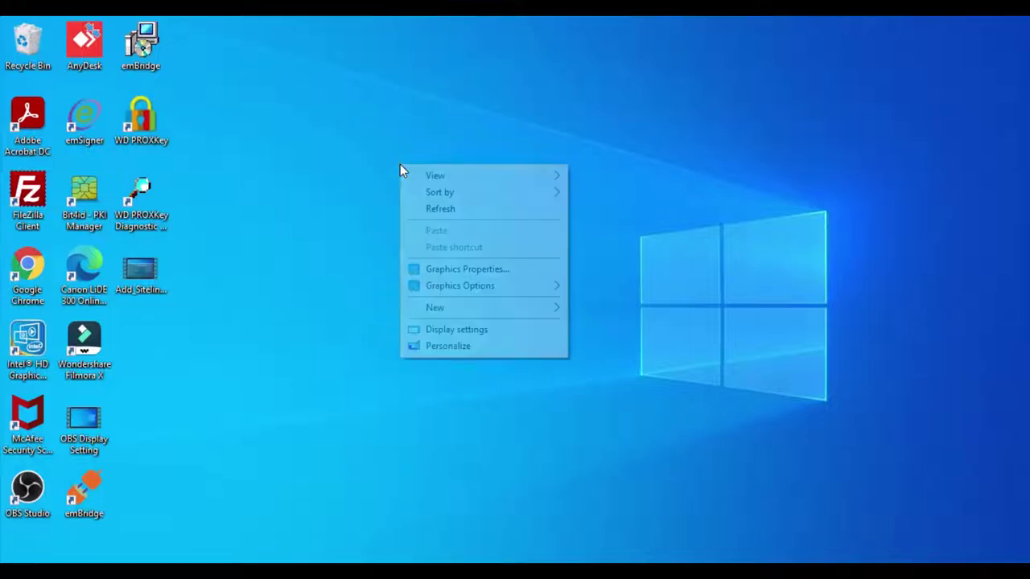
click(432, 212)
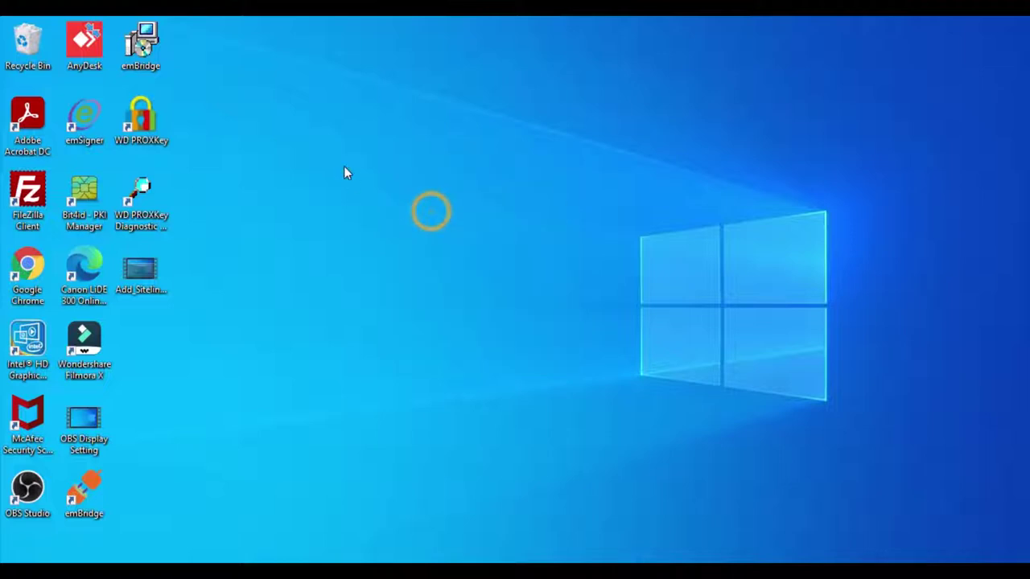
right_click(343, 167)
click(363, 210)
right_click(394, 187)
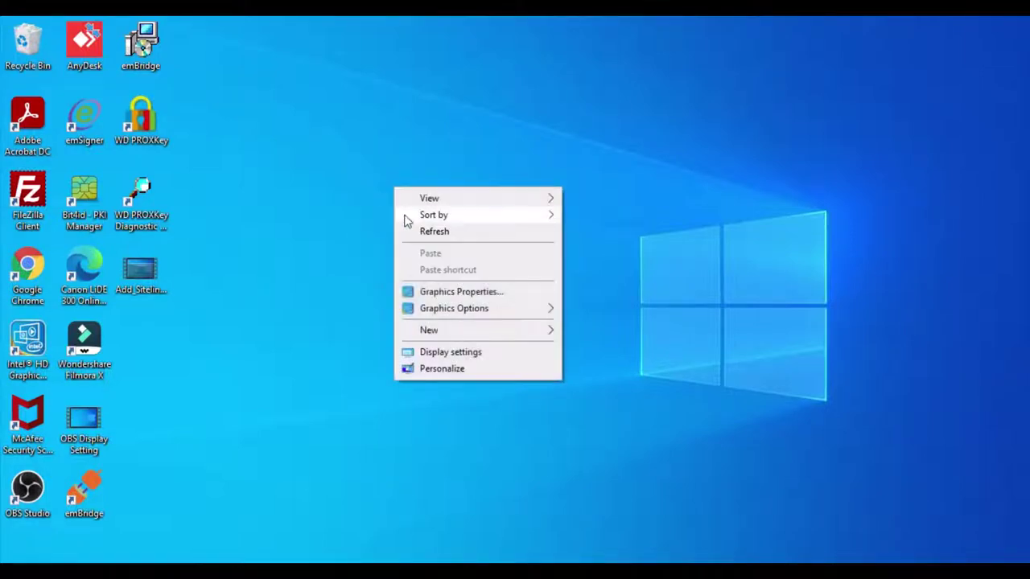
click(414, 234)
right_click(349, 187)
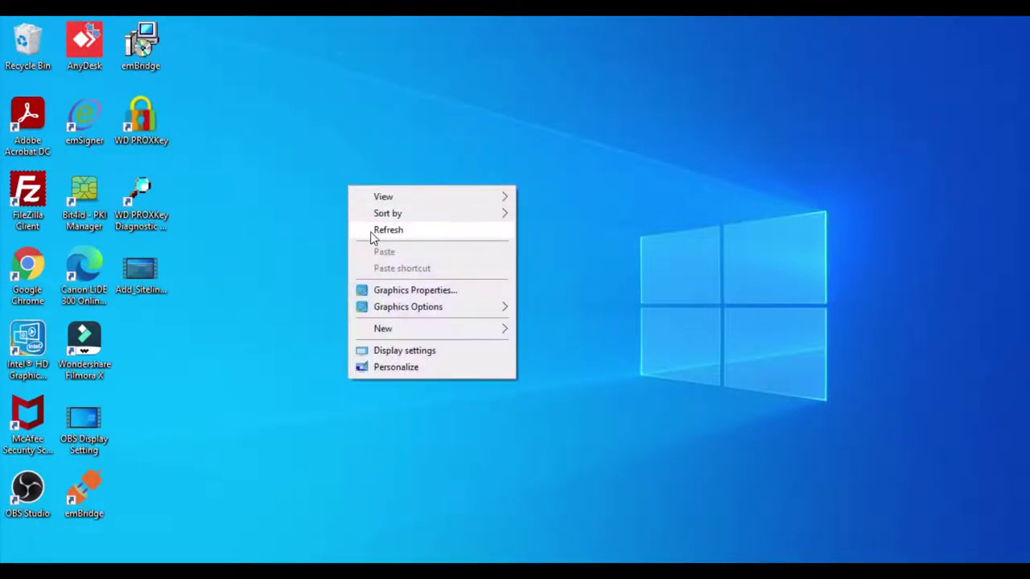
click(372, 233)
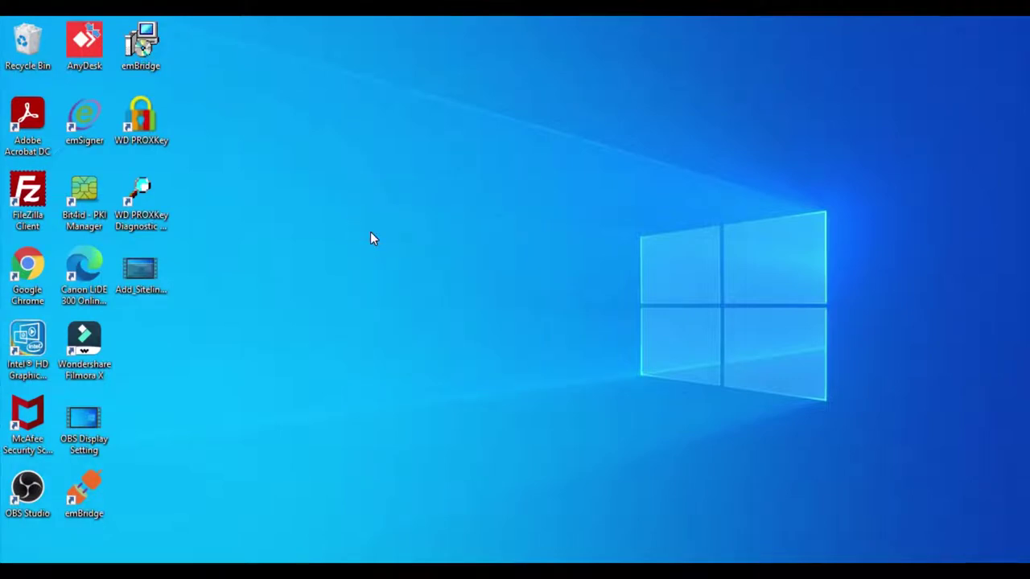
right_click(383, 92)
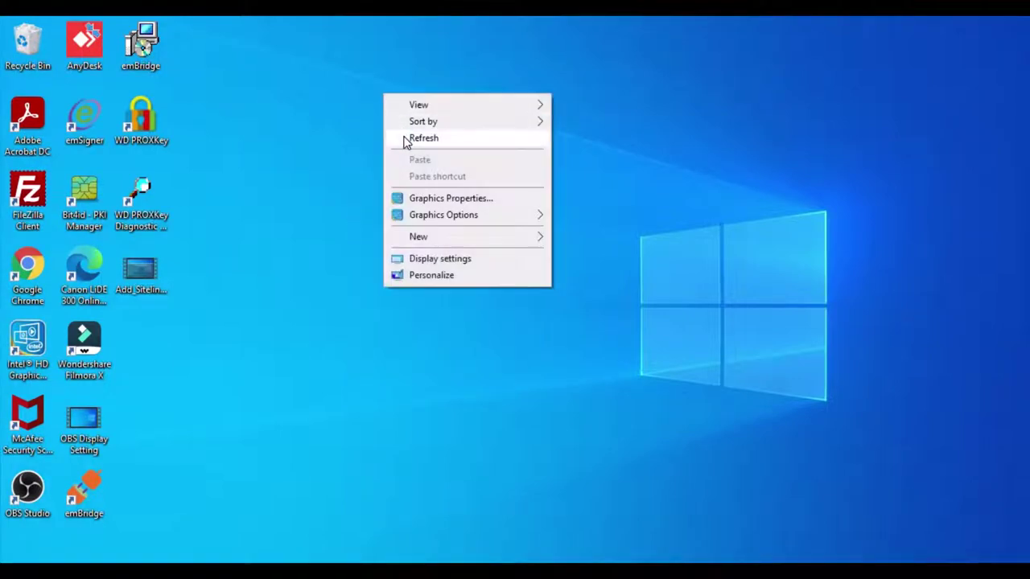
click(405, 137)
right_click(403, 137)
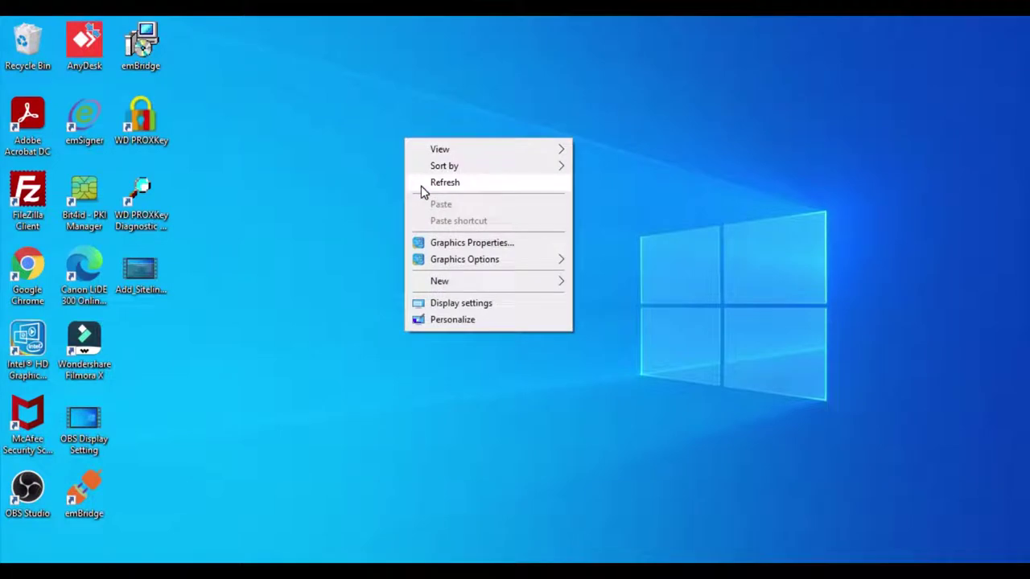
click(421, 186)
right_click(345, 110)
click(360, 154)
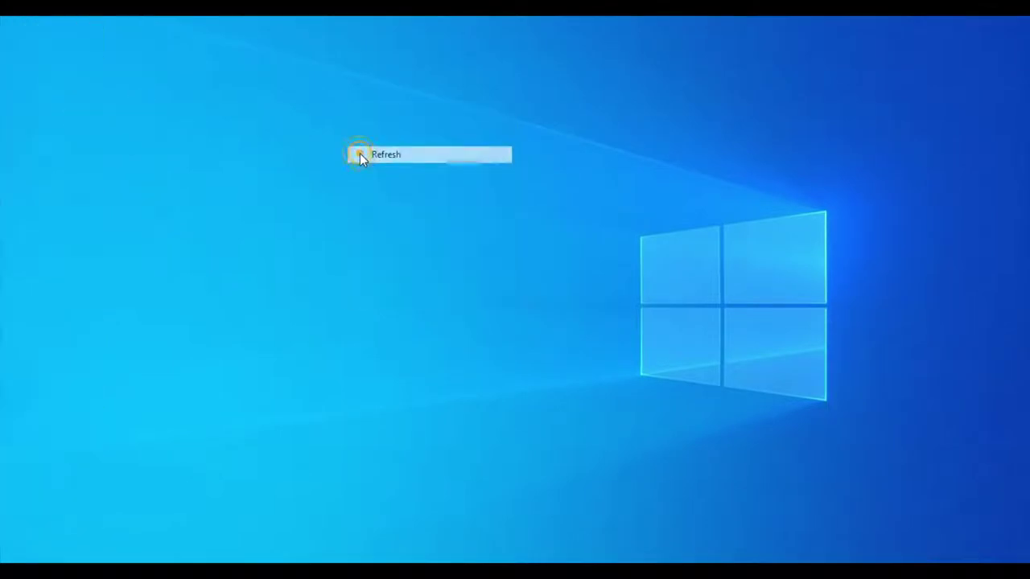
right_click(370, 120)
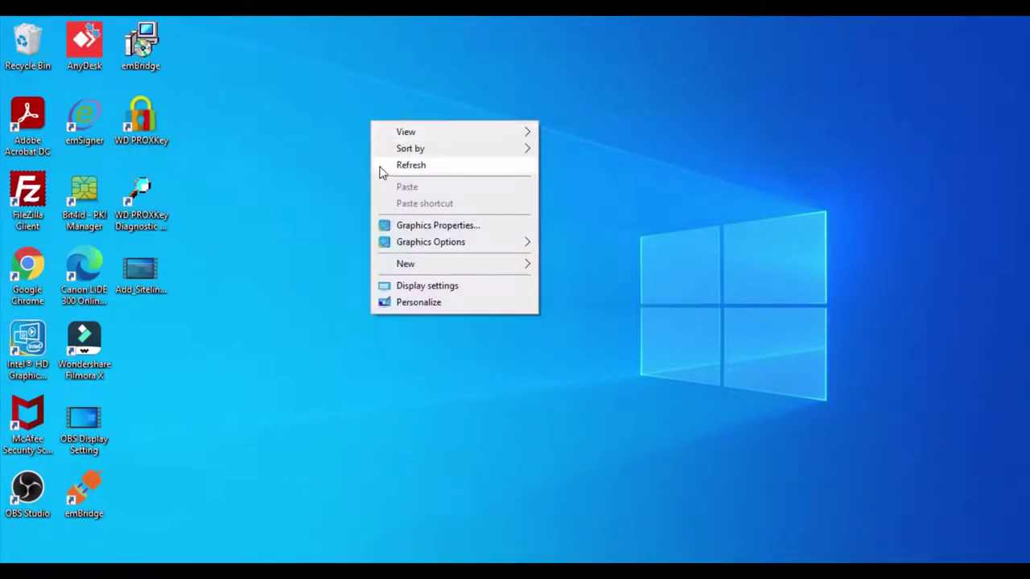
click(379, 169)
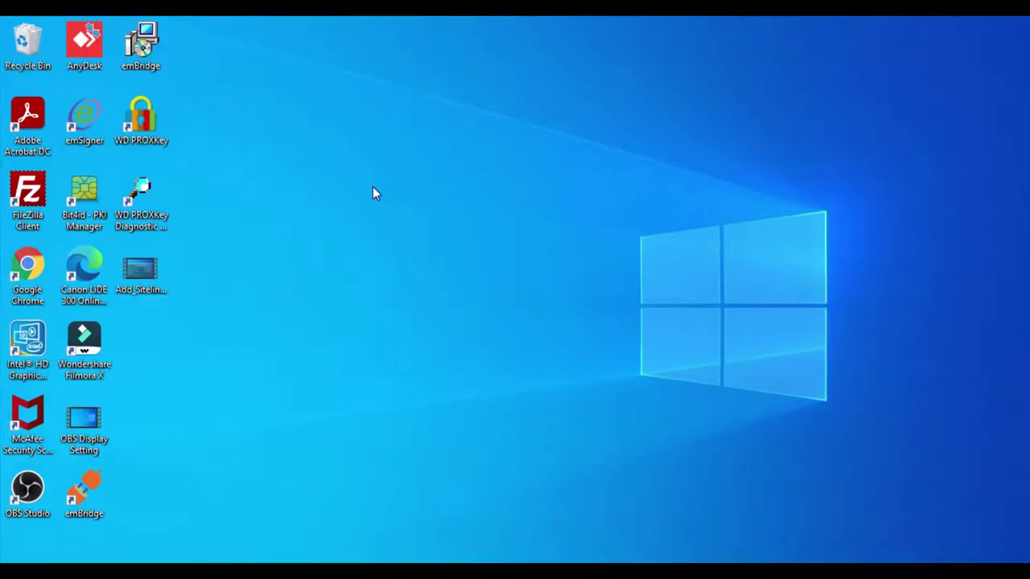
right_click(376, 137)
click(390, 184)
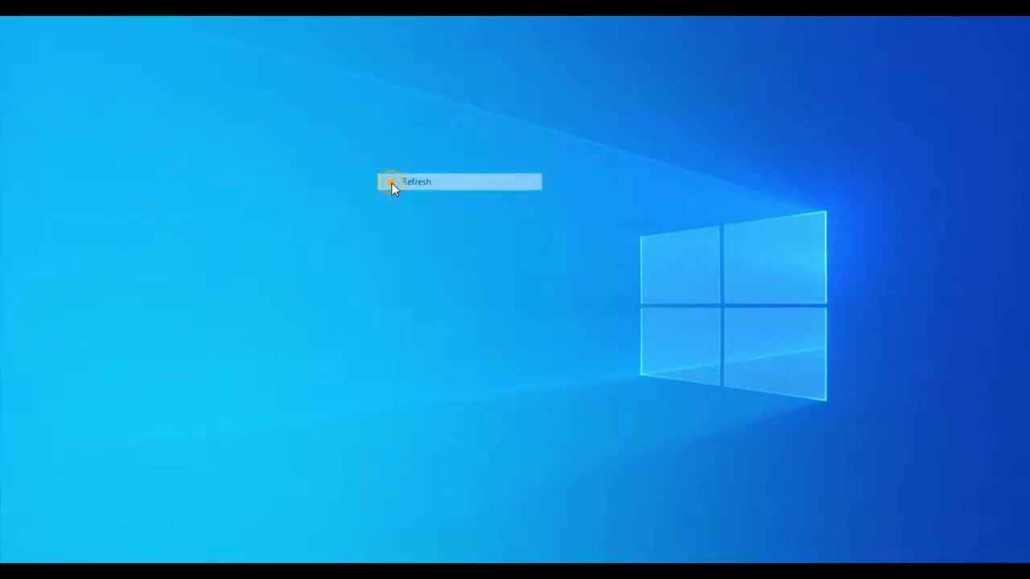
right_click(391, 184)
click(408, 228)
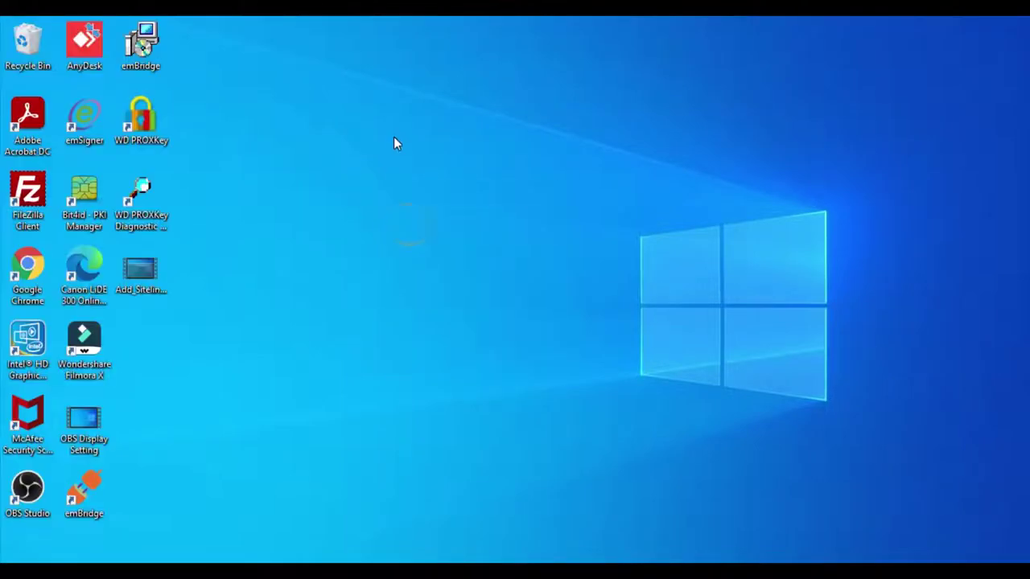
right_click(393, 137)
click(413, 185)
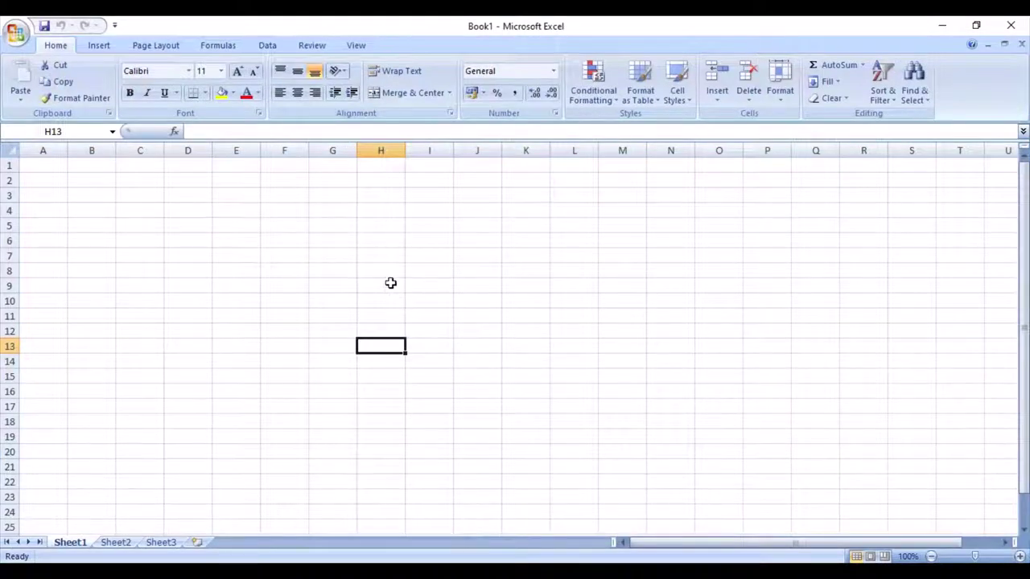
Enter the number 365 in cell H6 of the blank Sheet1 in Microsoft Excel
click(386, 241)
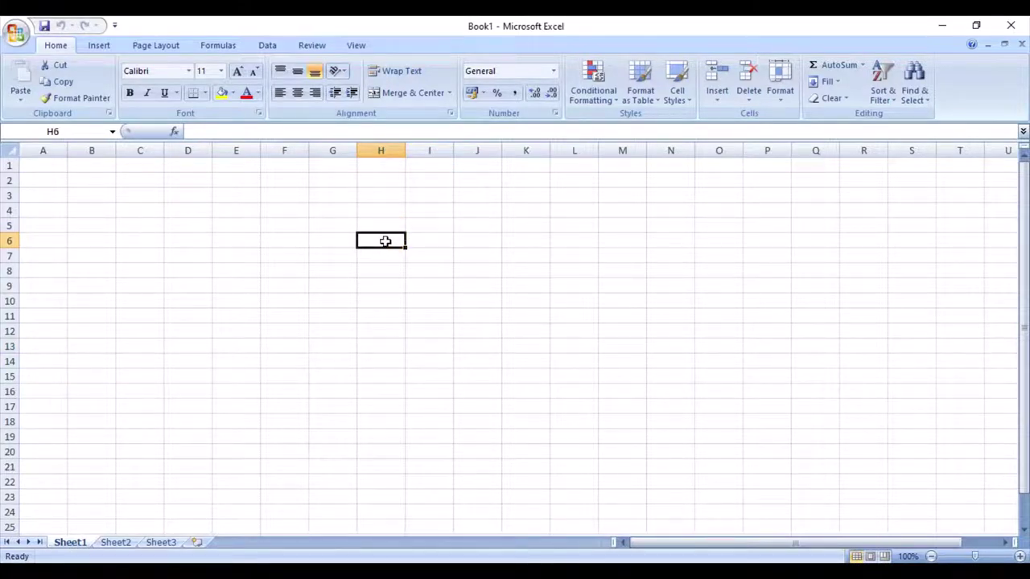
text(365)
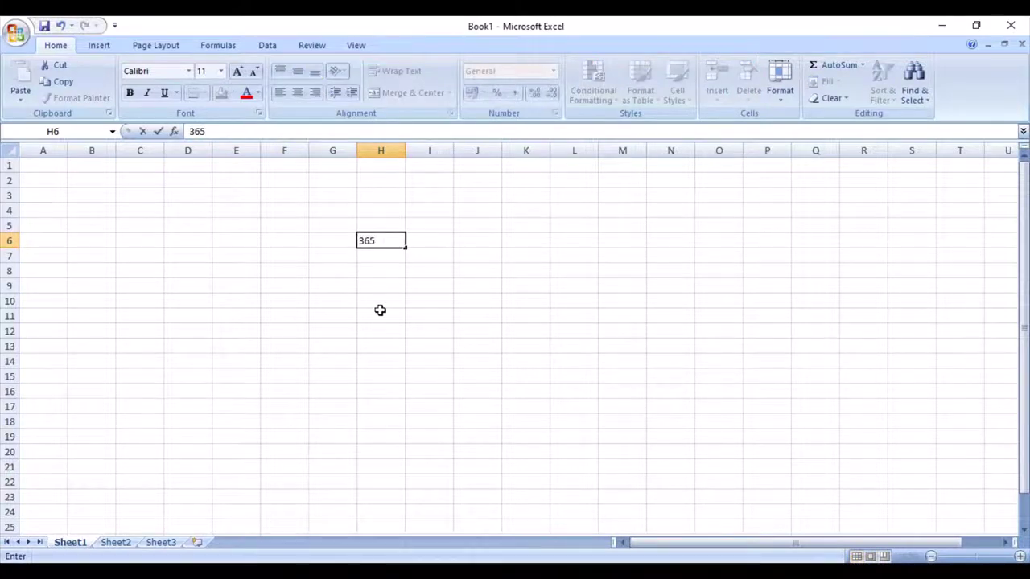
click(338, 241)
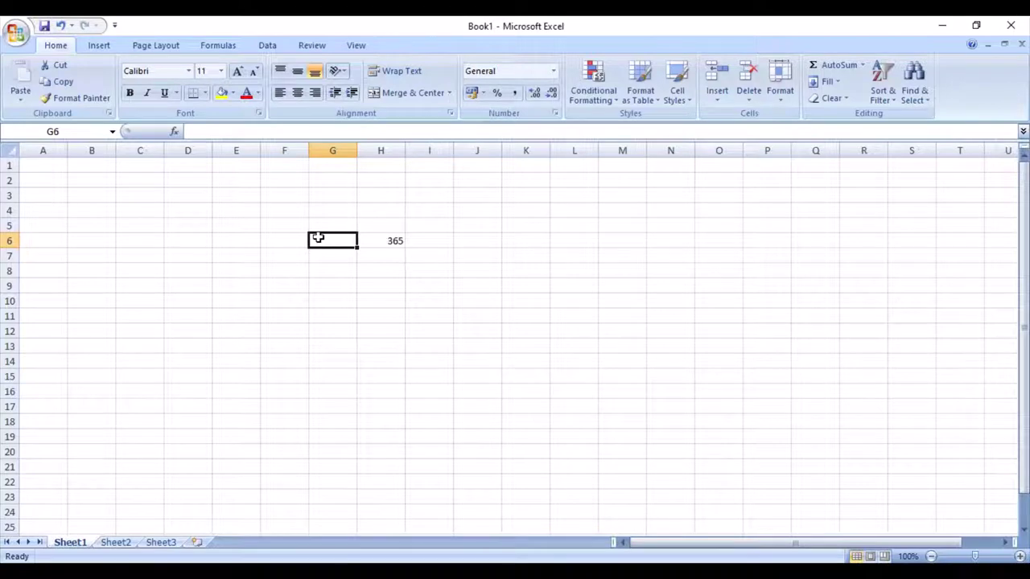
Enter JAN 2020 in cell G5, diagonally above the cell containing 365
click(330, 225)
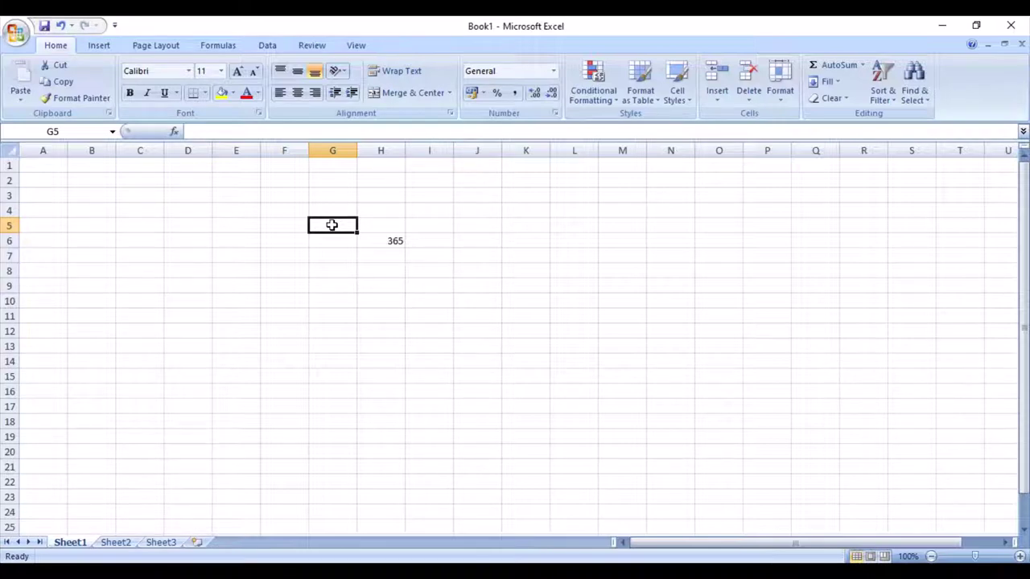
text(JAN)
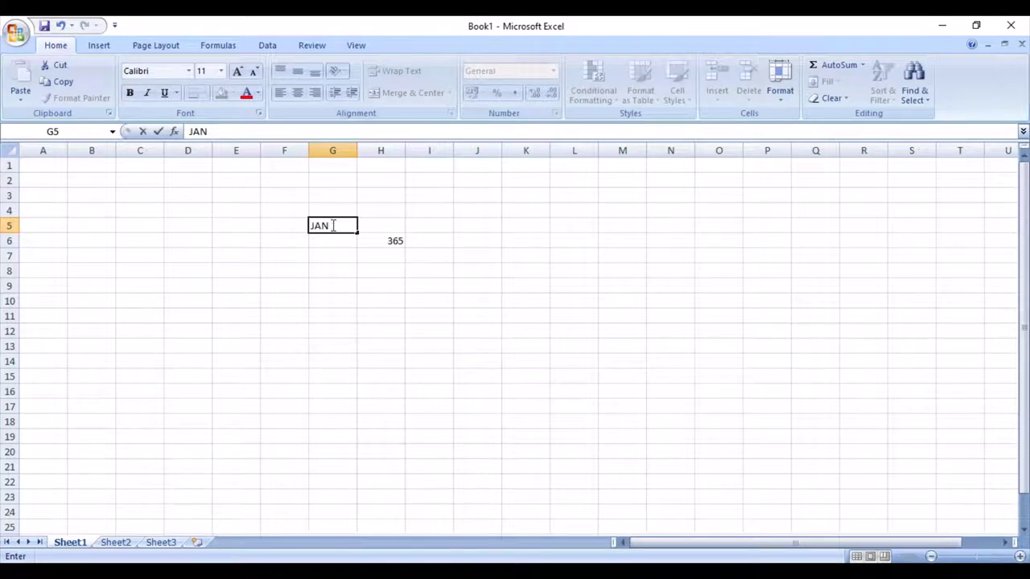
text( 2020)
click(428, 227)
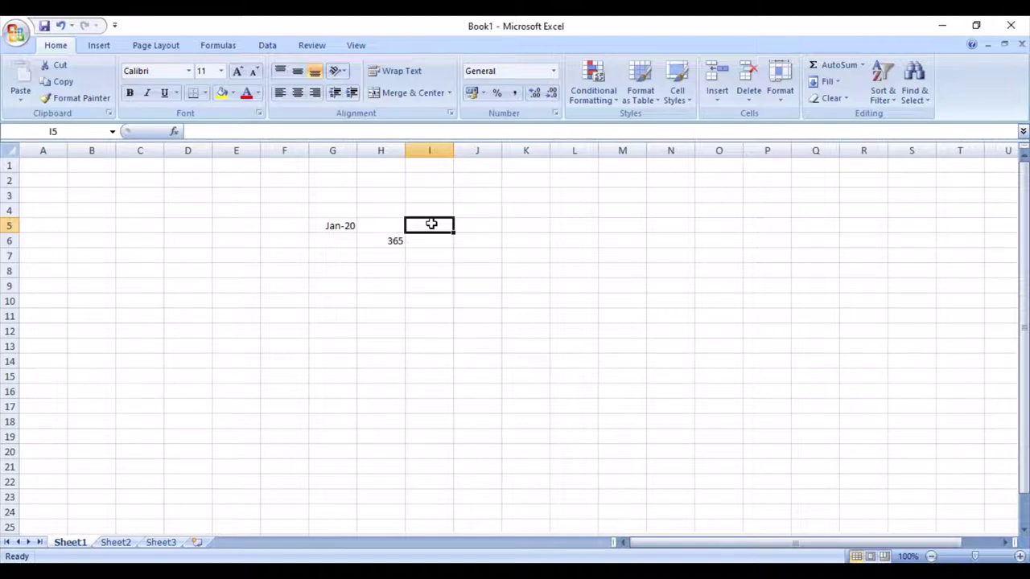
Examine the full underlying value stored for the month-and-year entry in cell G5, leaving the cell as it is
click(333, 239)
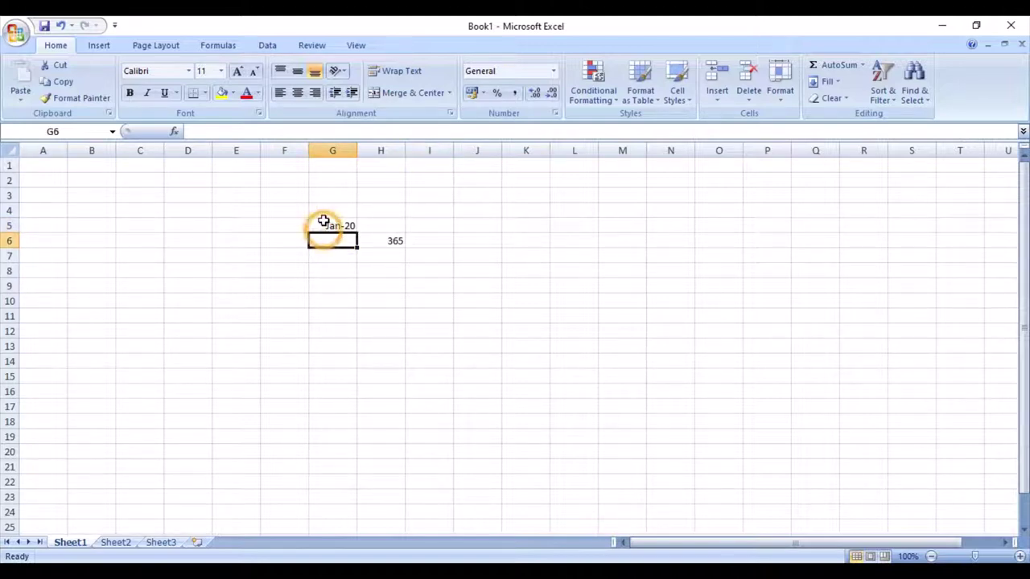
click(317, 224)
click(319, 251)
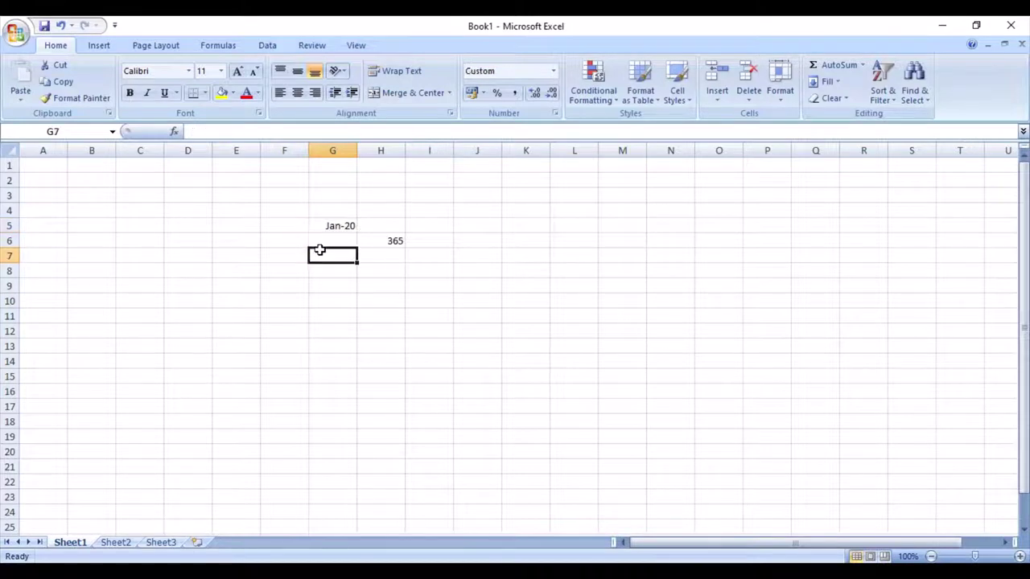
click(340, 226)
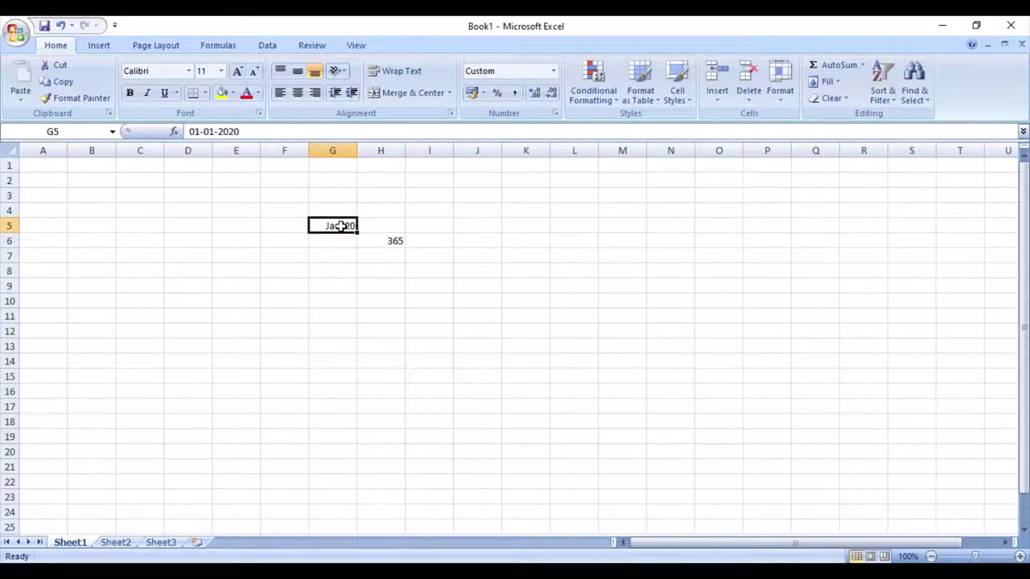
click(284, 131)
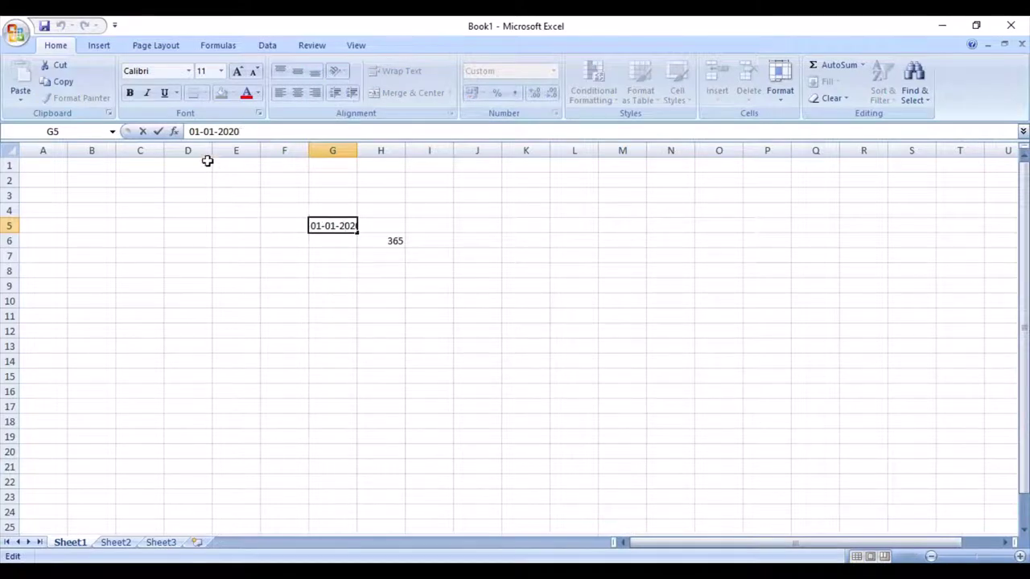
click(237, 210)
click(340, 224)
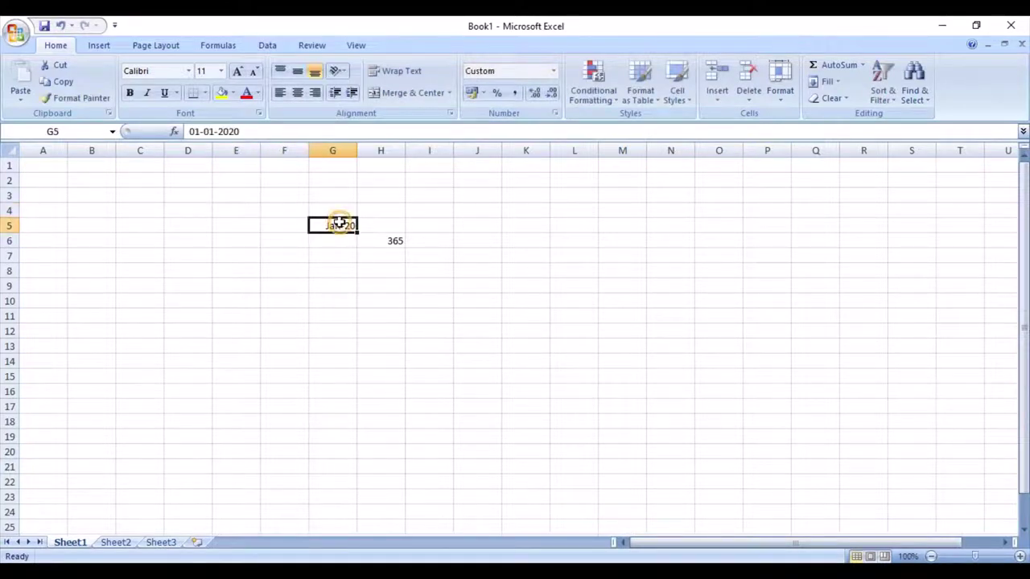
click(249, 131)
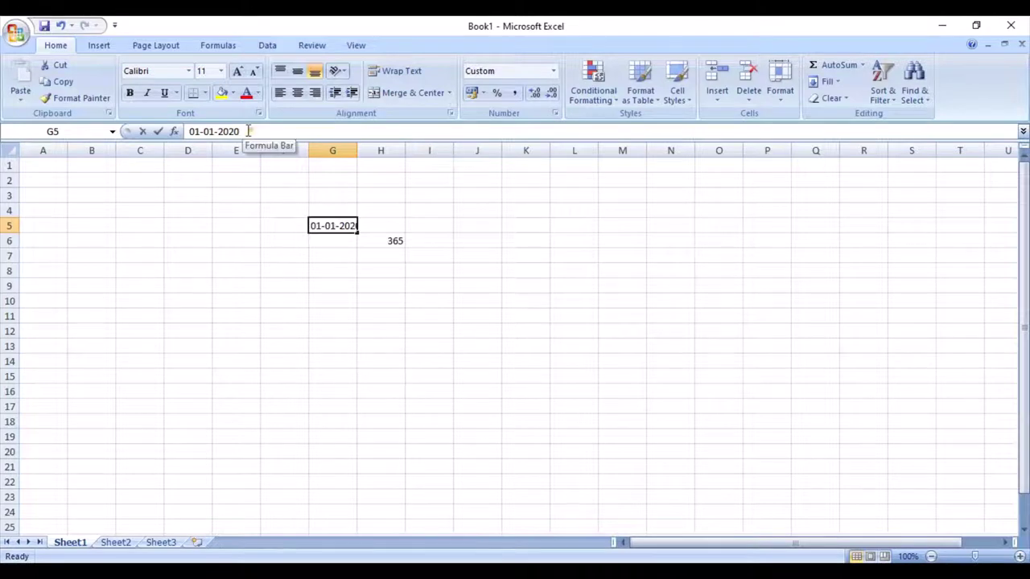
click(198, 197)
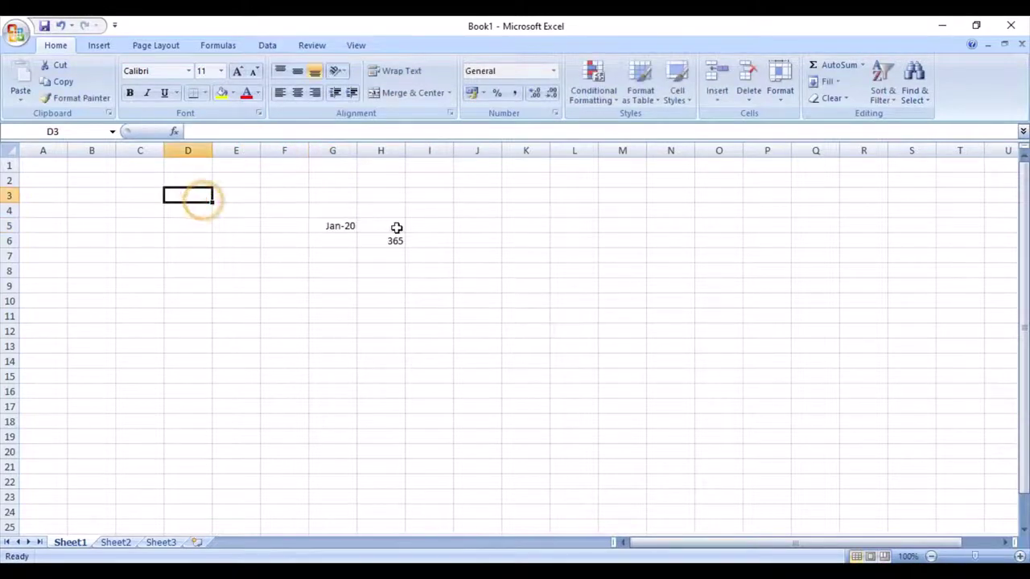
Enter JAN 2021 in cell I5, in the same row as the January 2020 entry
click(444, 226)
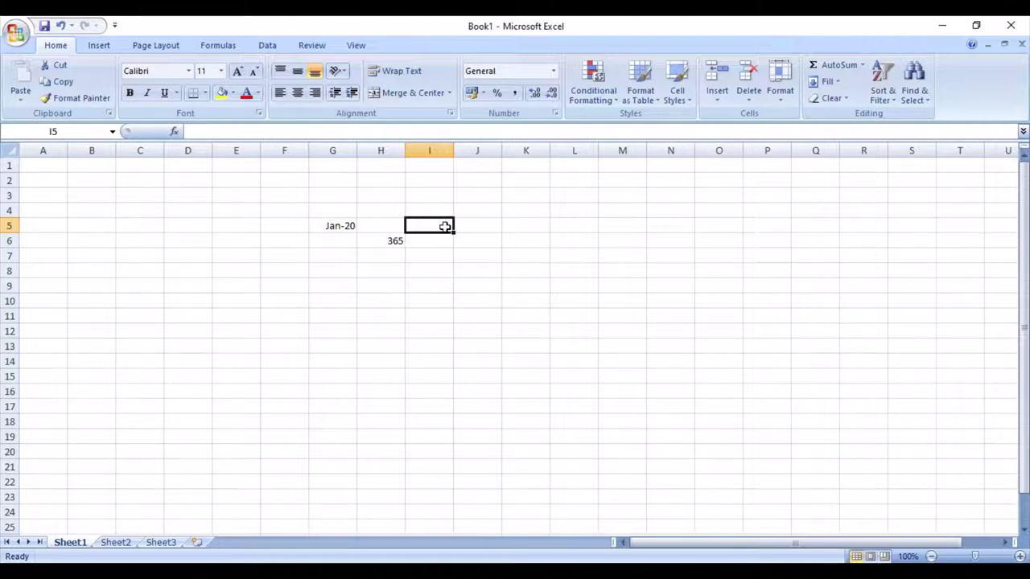
text(JA)
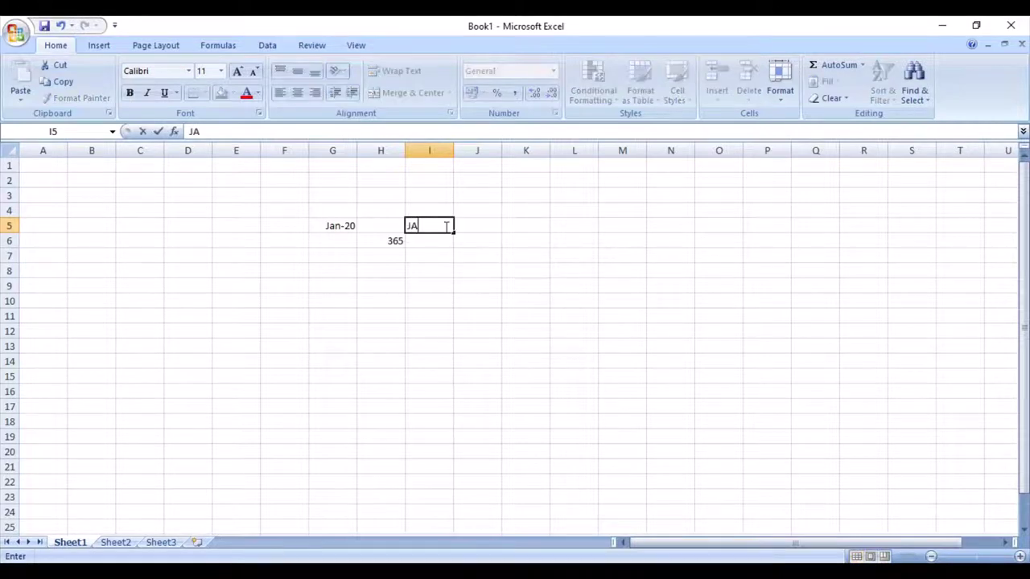
text(N 2021)
click(421, 242)
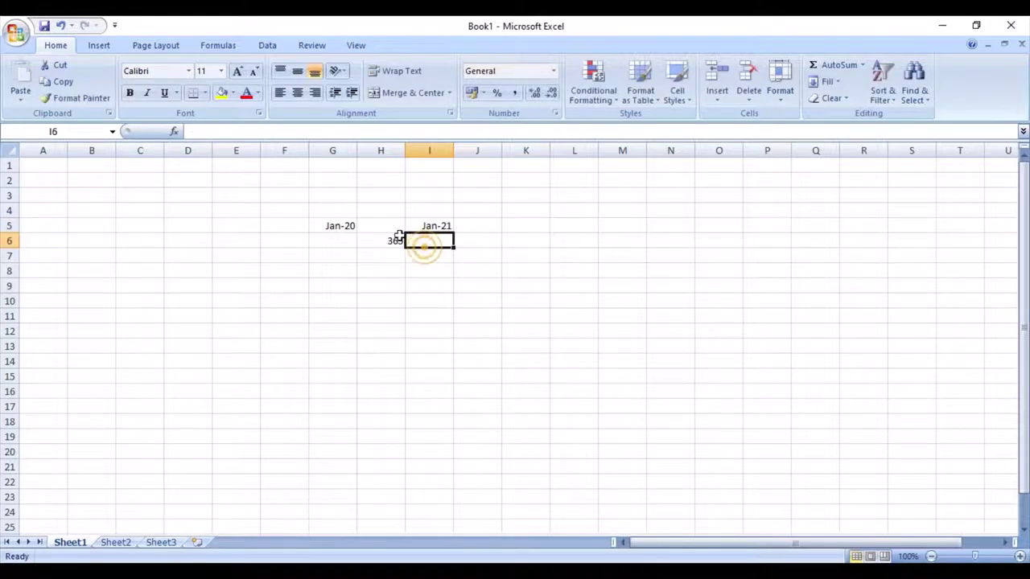
Compare the full underlying dates stored for the month-year entries in cells G5 and I5
click(336, 224)
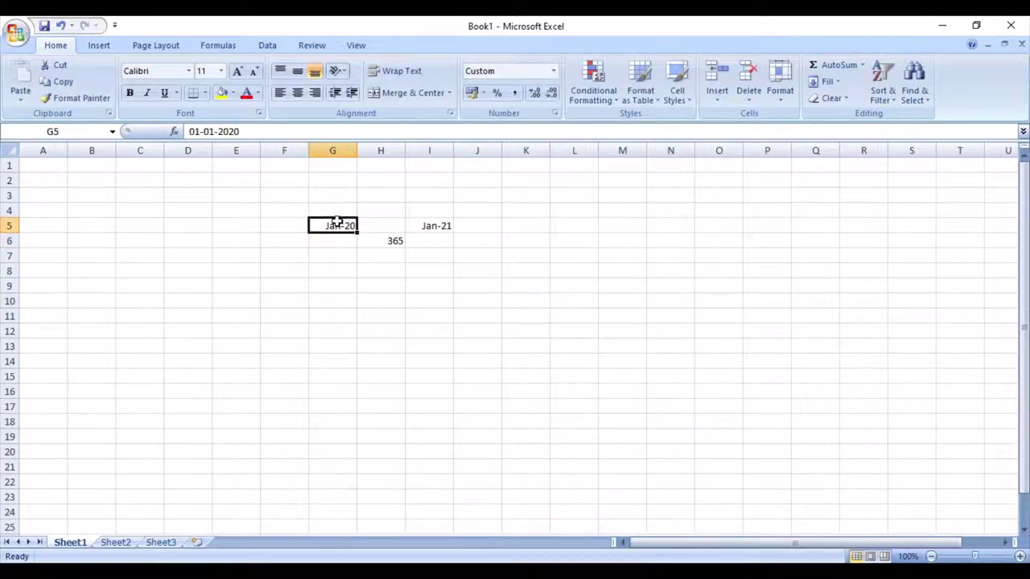
click(436, 227)
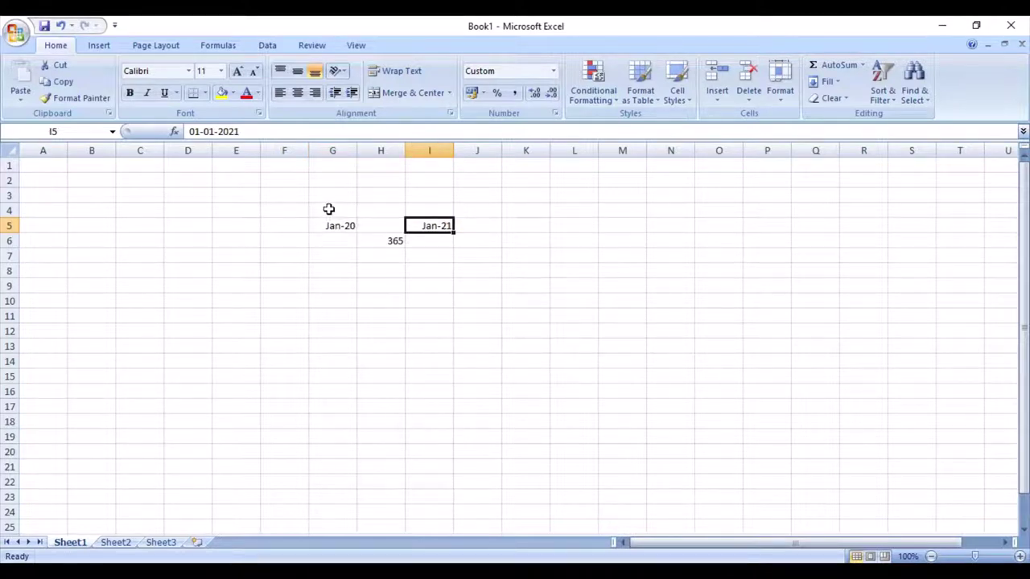
drag(329, 196, 428, 201)
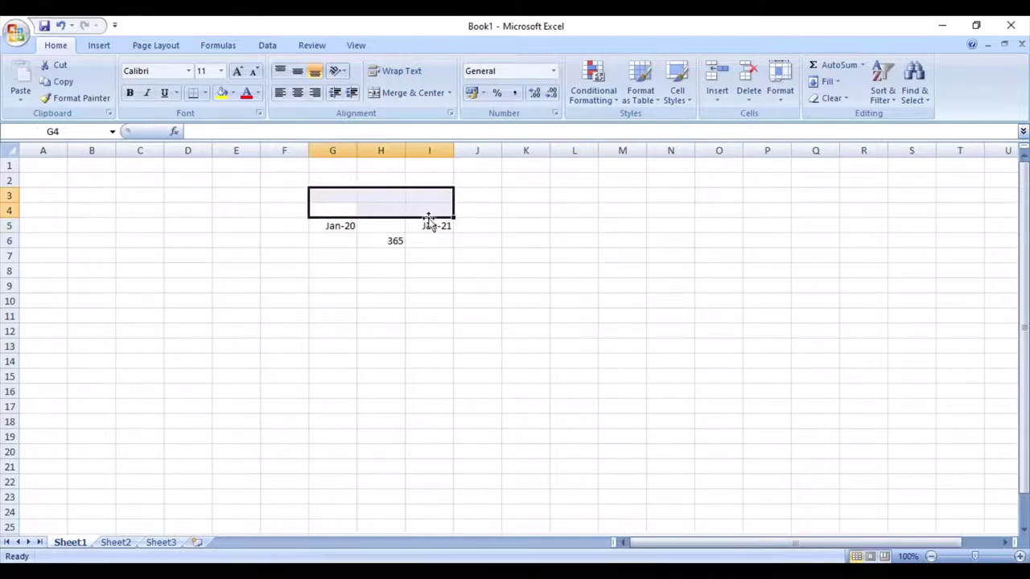
click(333, 225)
click(435, 226)
Clear the number from cell H6 and enter 365 one row lower, in cell H7
click(389, 245)
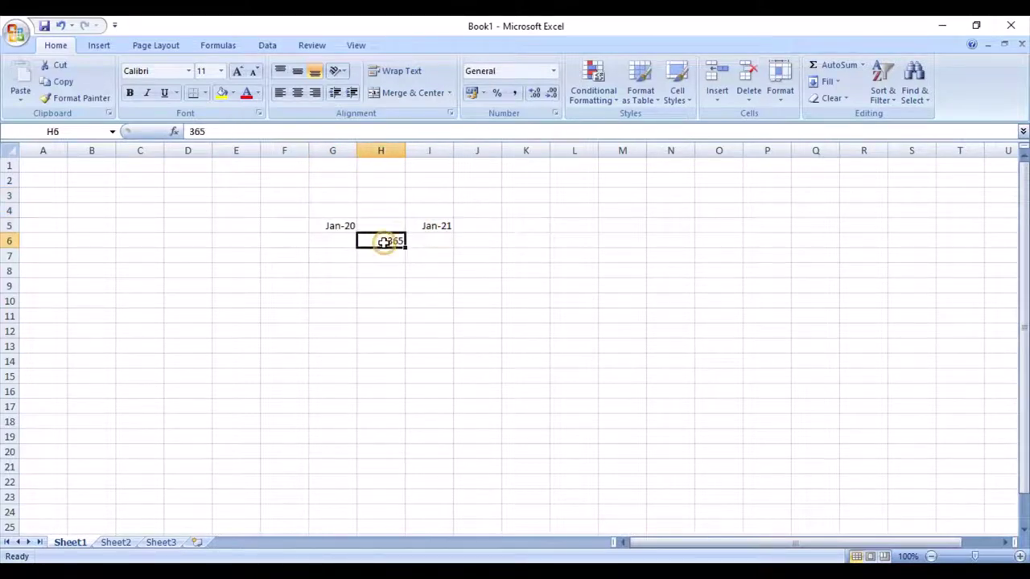
key(Delete)
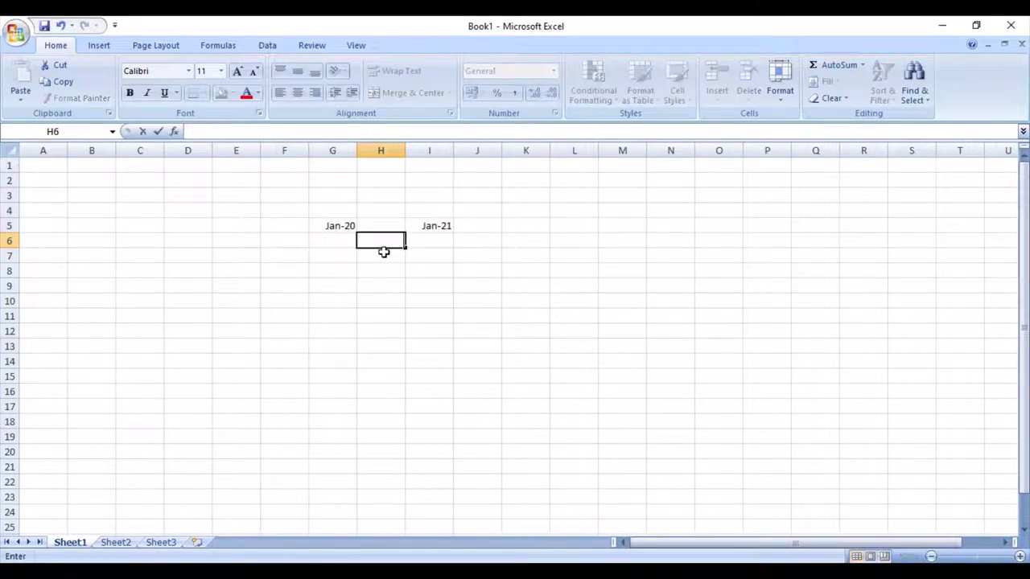
click(382, 259)
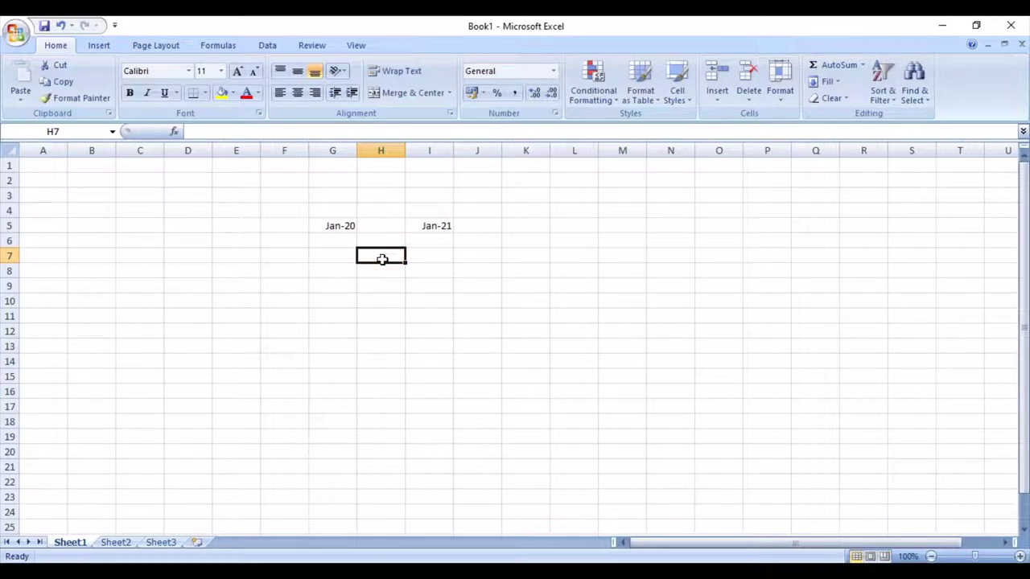
text(365)
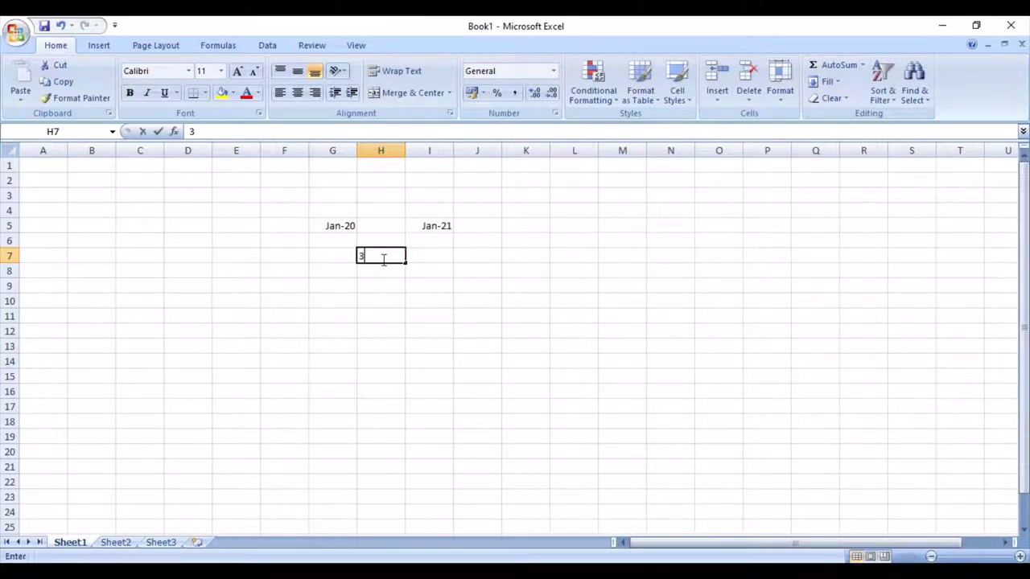
click(333, 256)
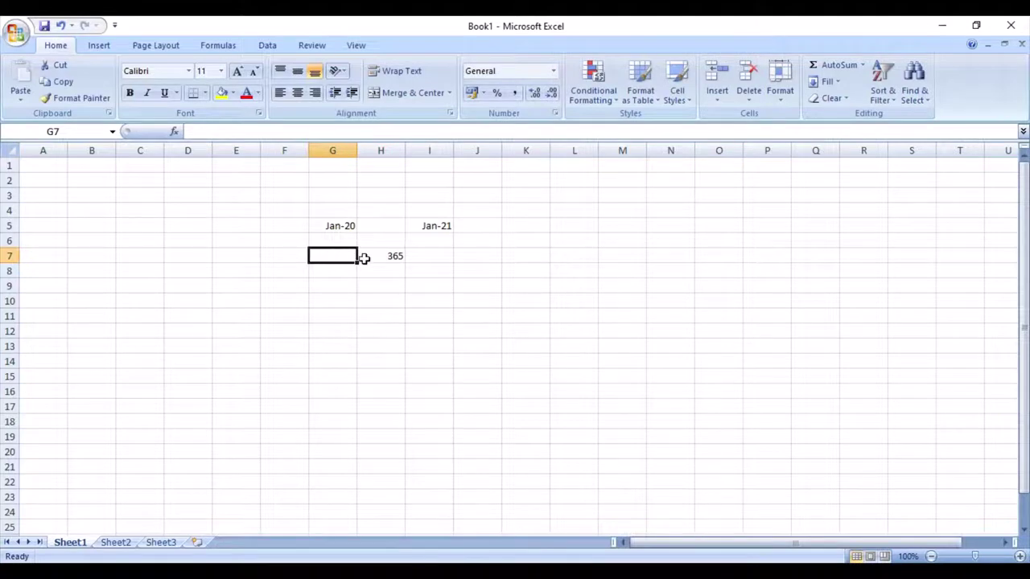
click(375, 256)
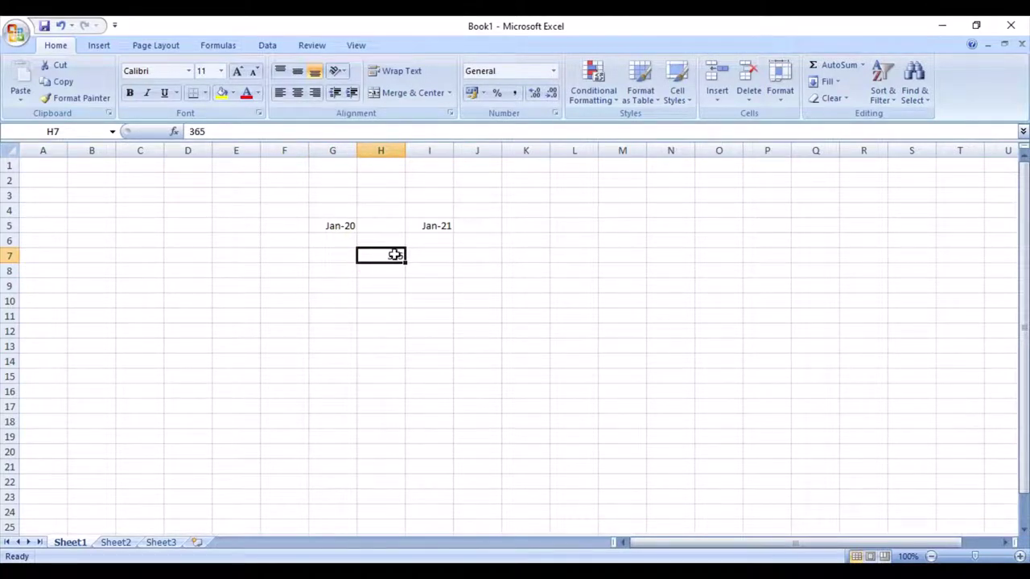
click(346, 254)
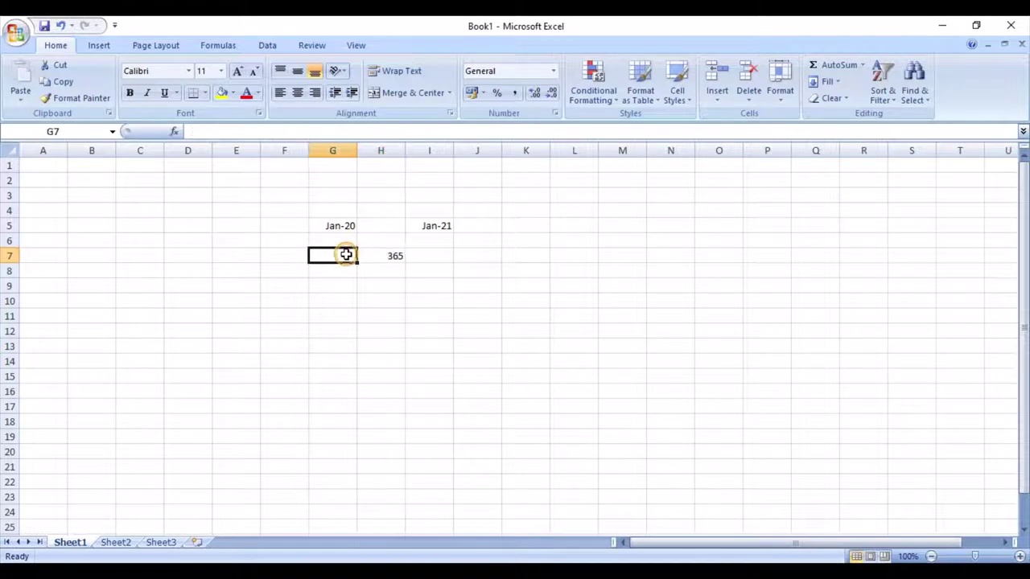
click(394, 256)
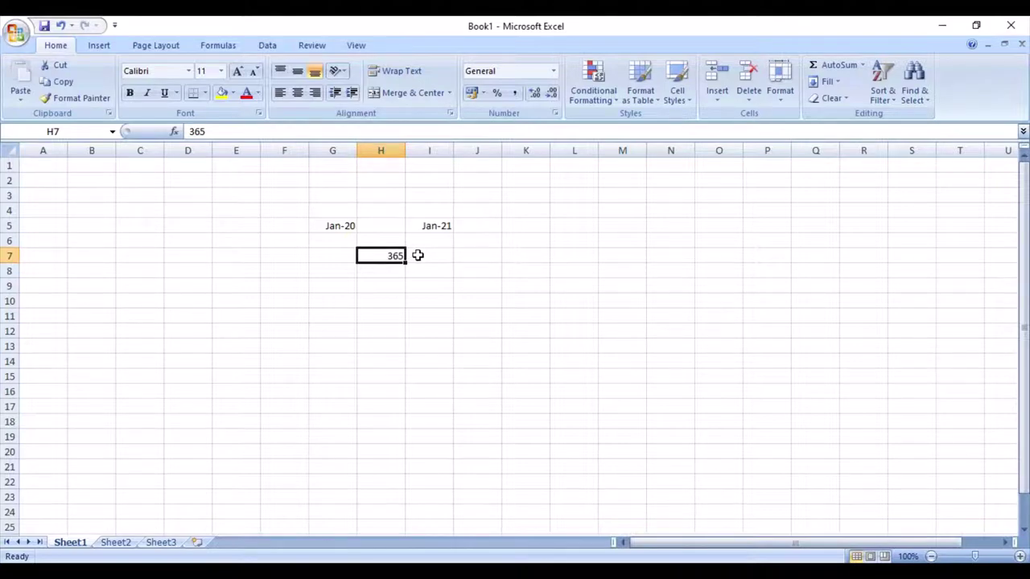
click(342, 226)
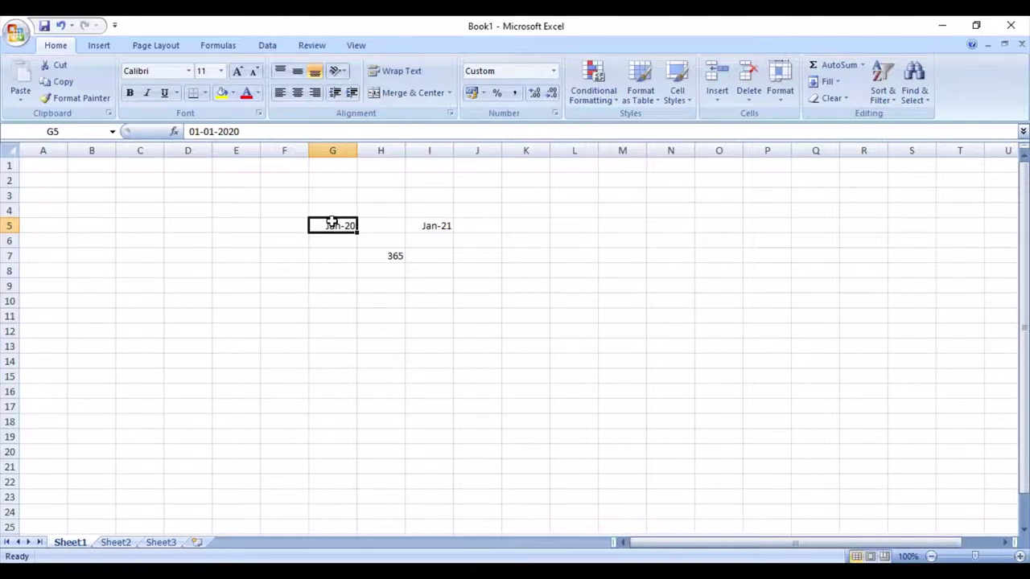
click(395, 257)
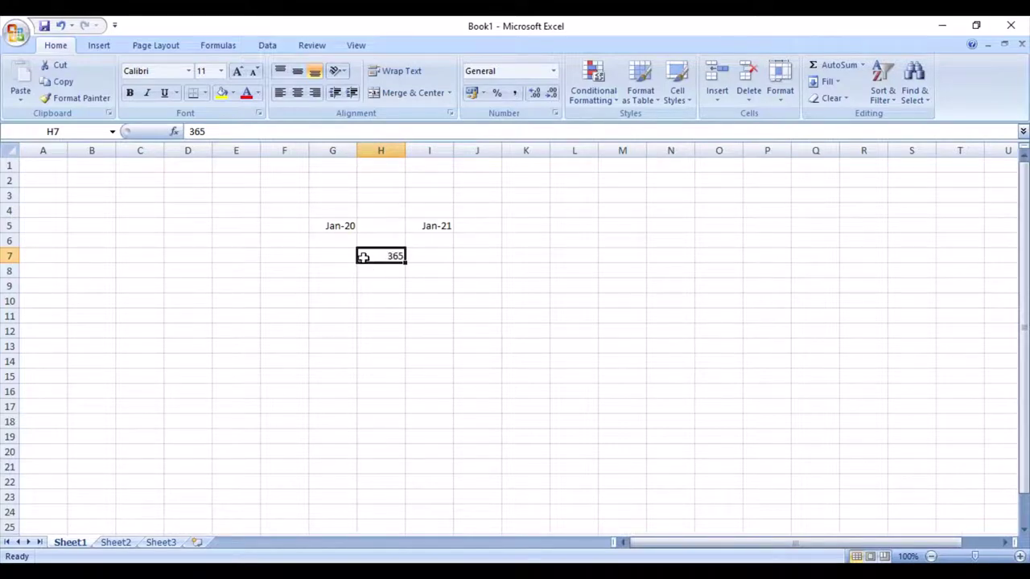
Enter 1 in cell I7 and 366 in cell J7, continuing the row of numbers
click(434, 254)
text(1)
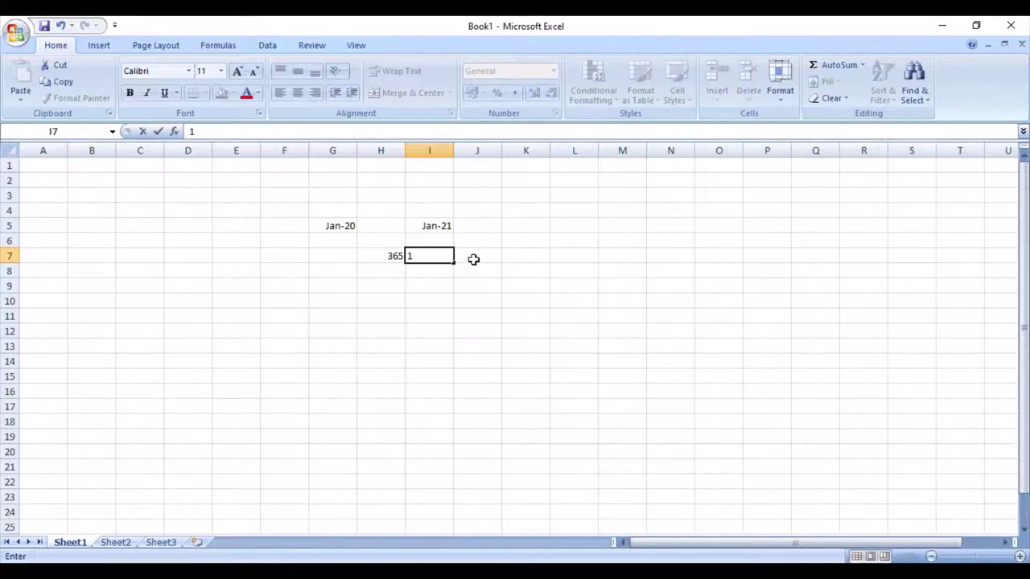
click(474, 258)
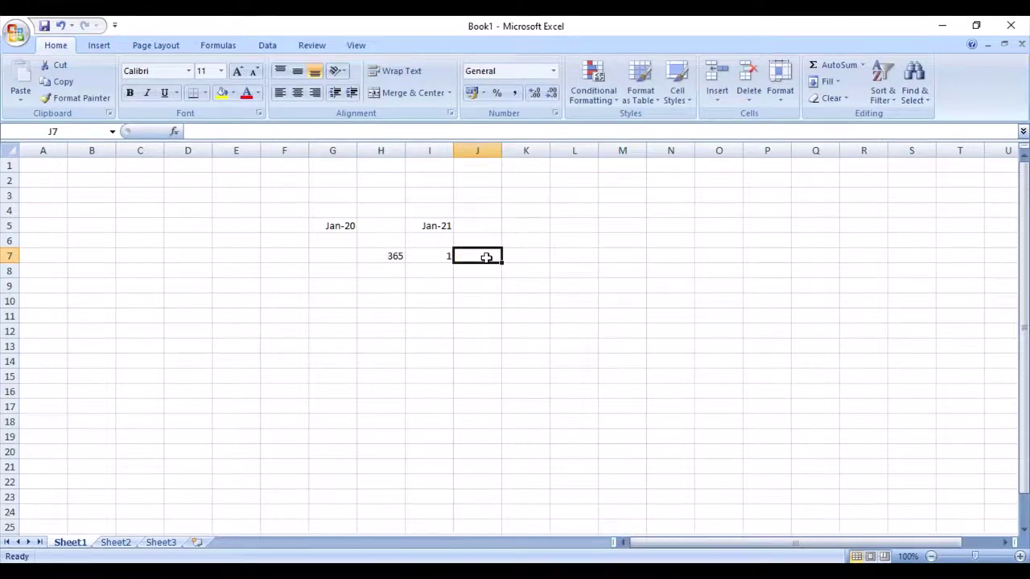
text(3666)
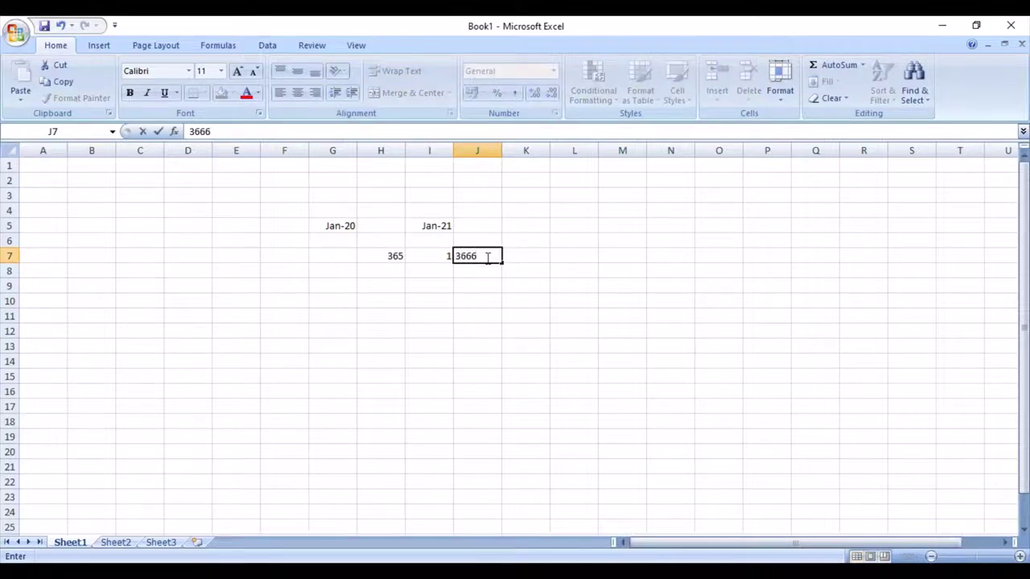
key(BackSpace)
Enter -1 in cell G7 and replace the number in cell J7 with 365
click(347, 254)
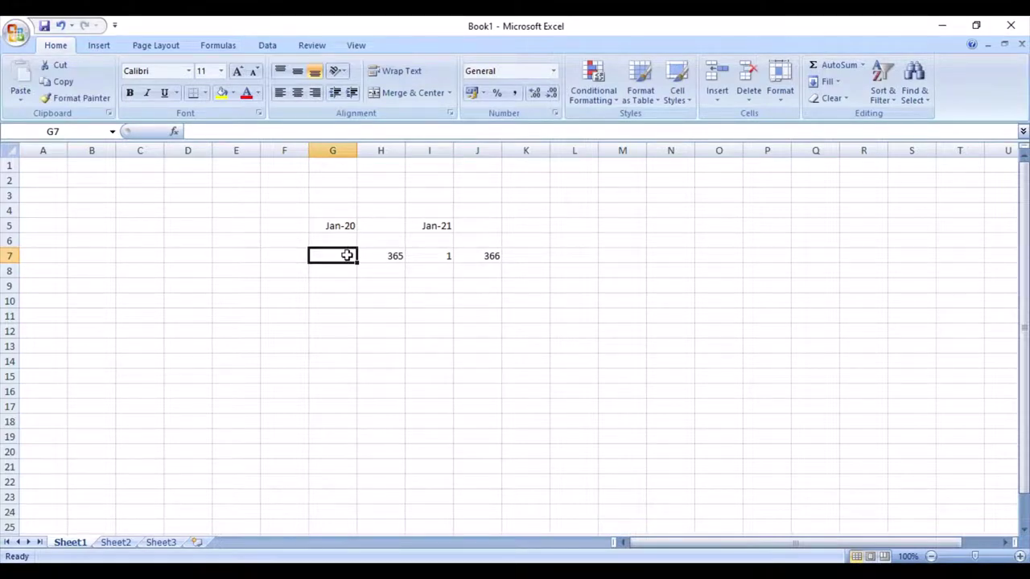
text(-1)
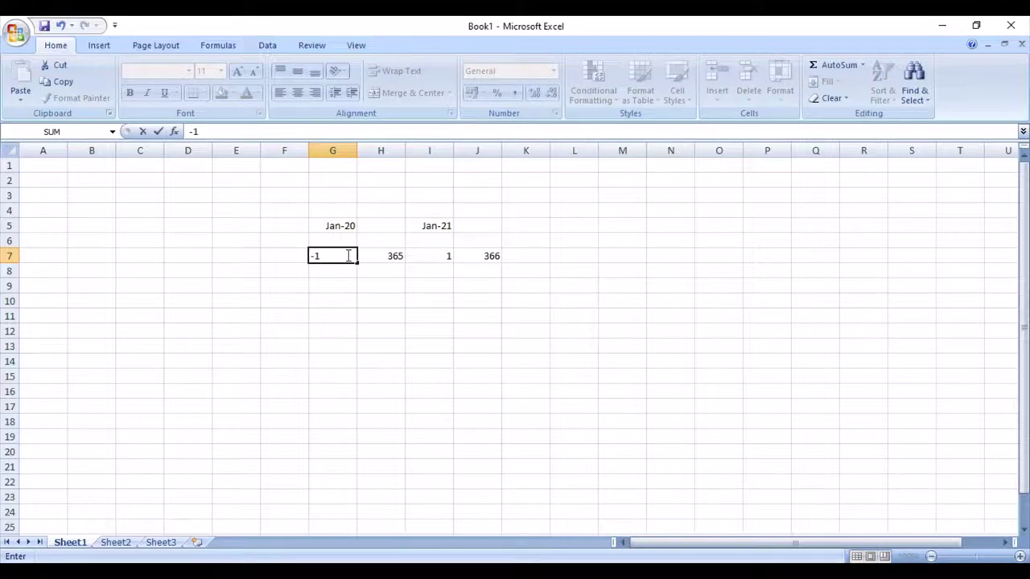
key(Return)
click(483, 259)
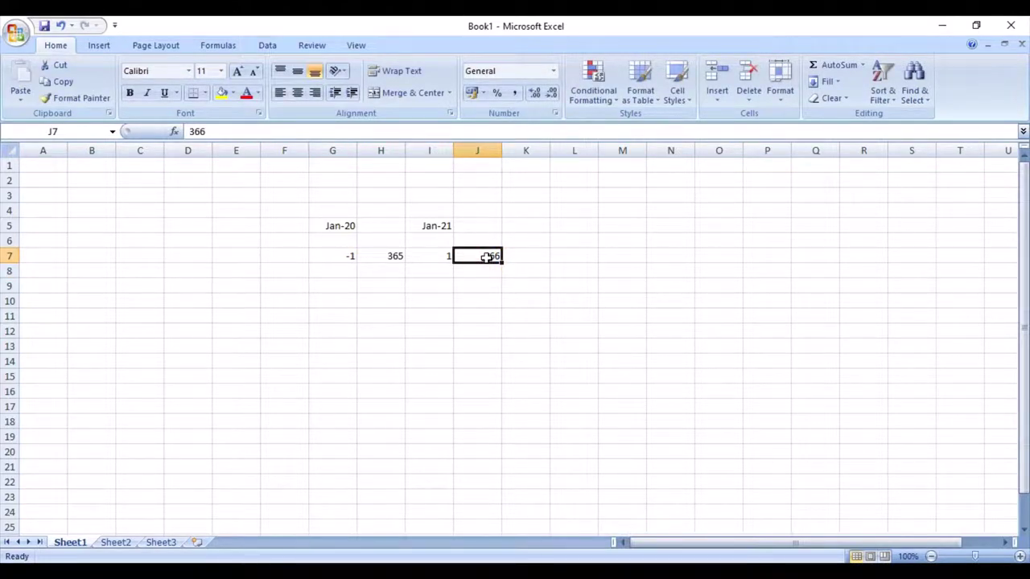
text(365)
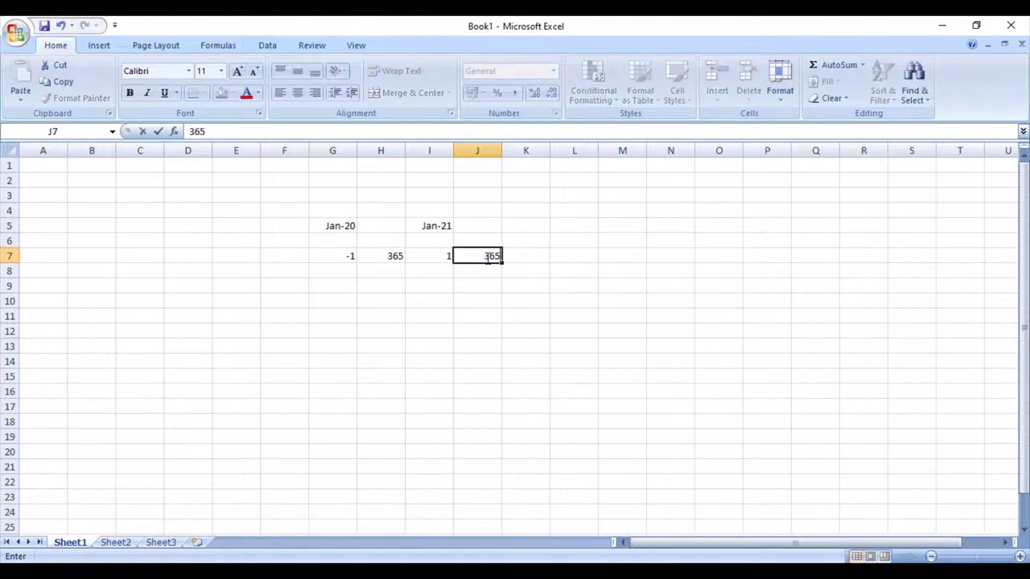
click(464, 281)
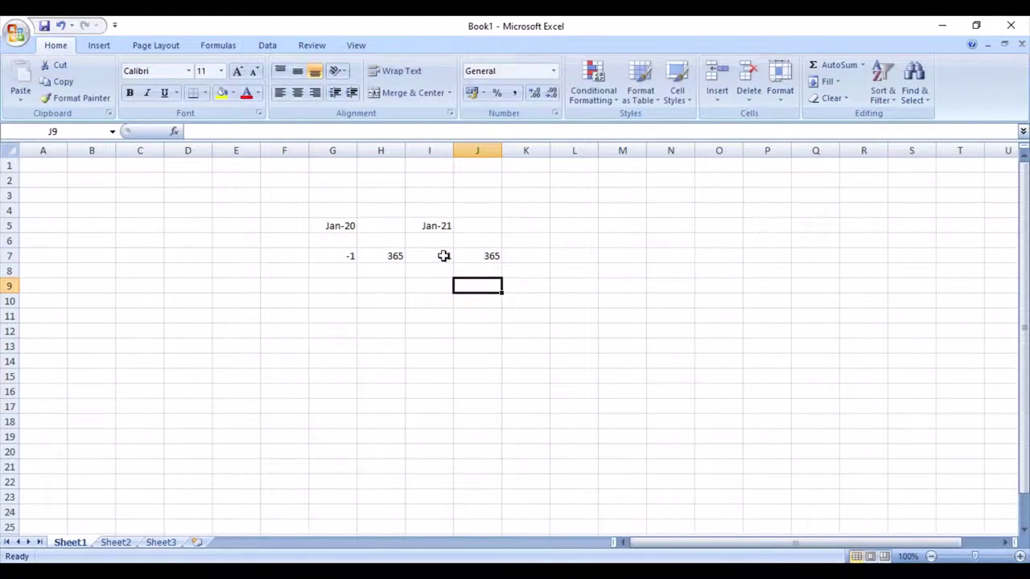
Re-enter the number in cell I7 with an explicit plus sign, as +1
click(443, 256)
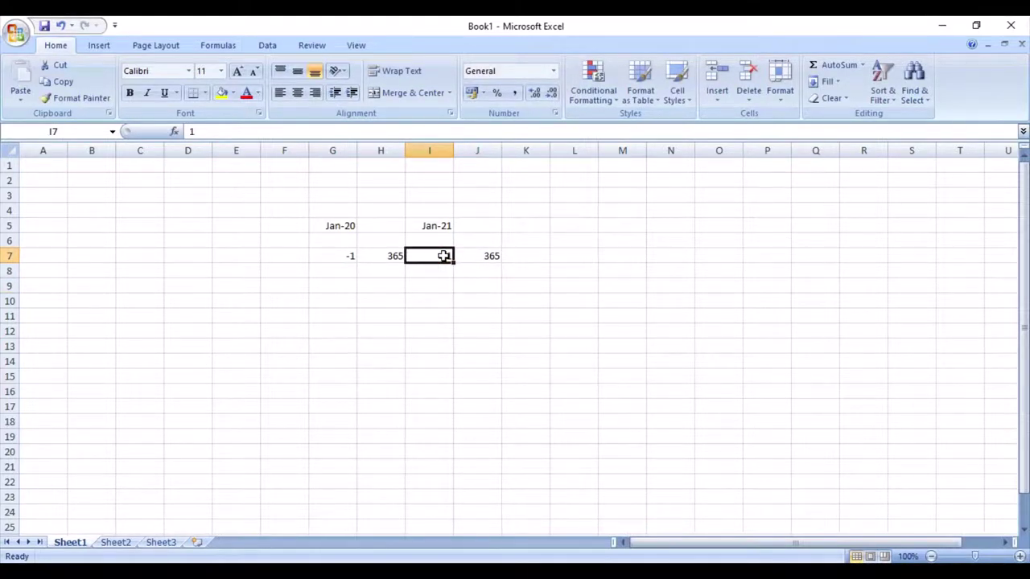
text(+)
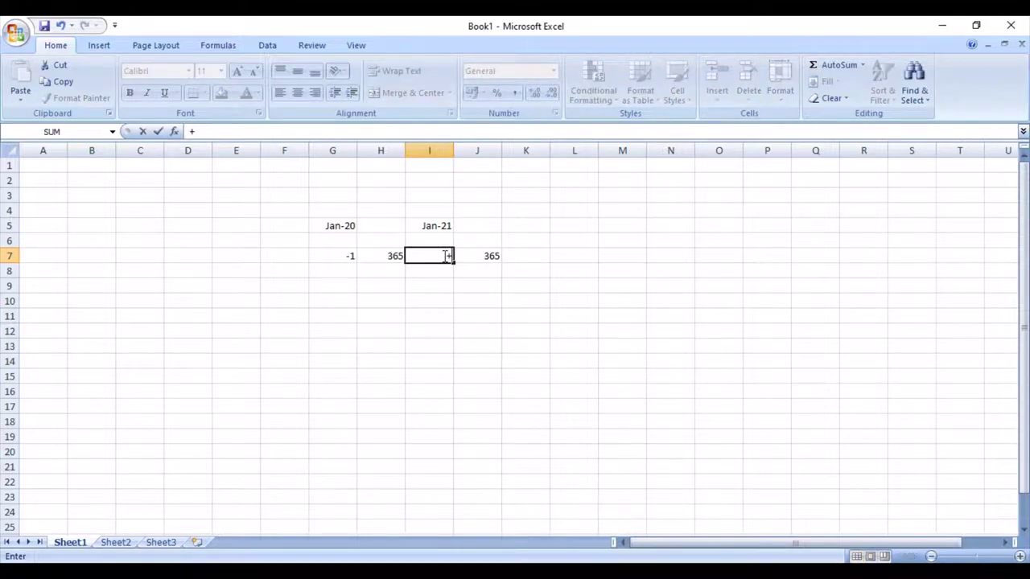
text(1)
click(424, 273)
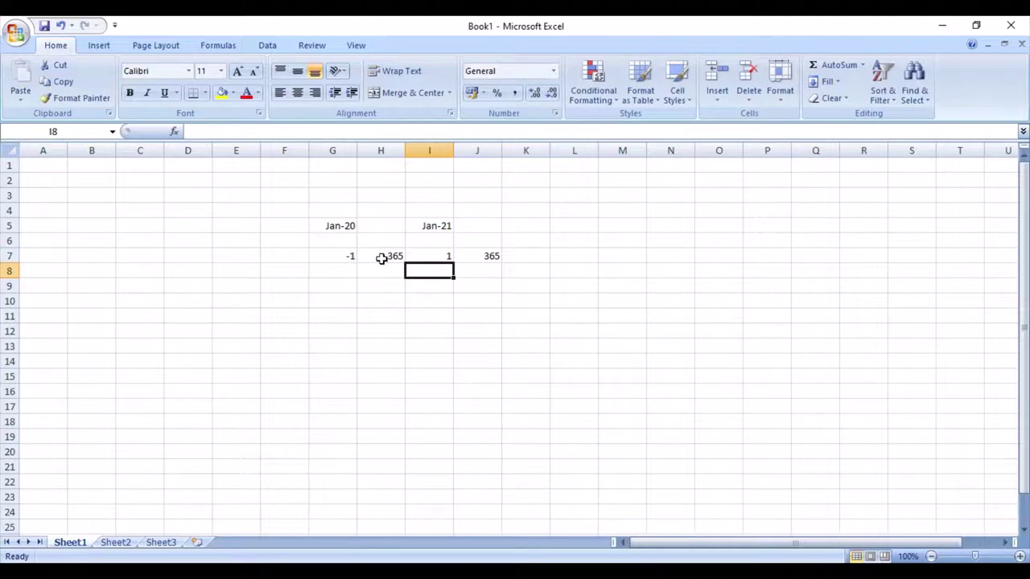
Review the numbers in G7:J7 against the month-year dates in cells G5 and I5
click(380, 255)
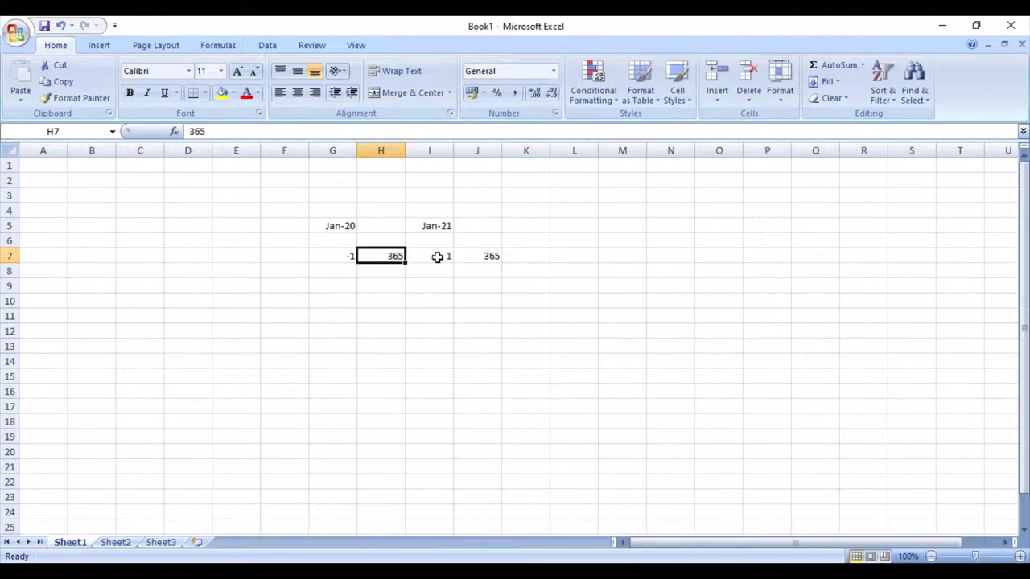
click(437, 255)
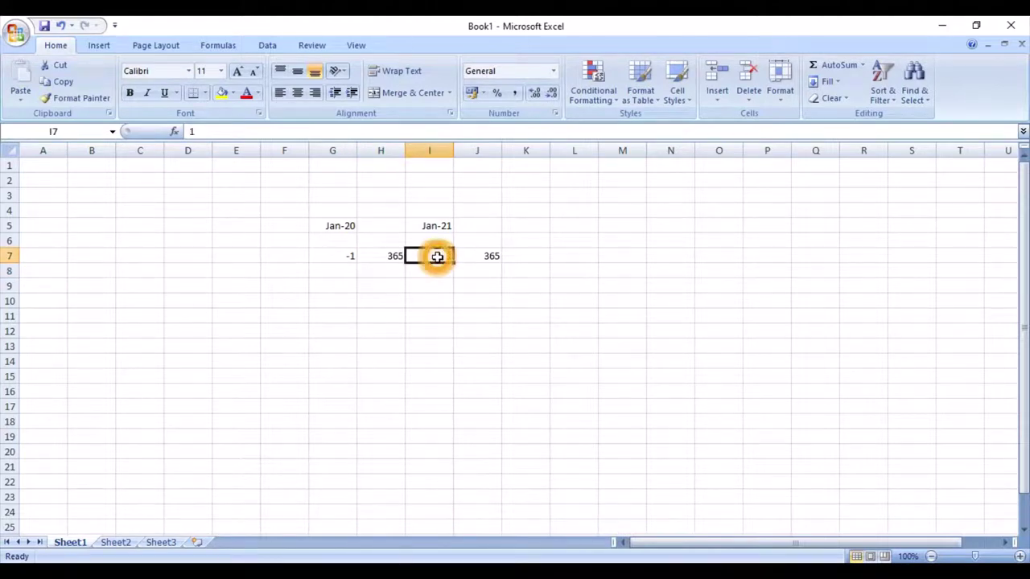
click(335, 254)
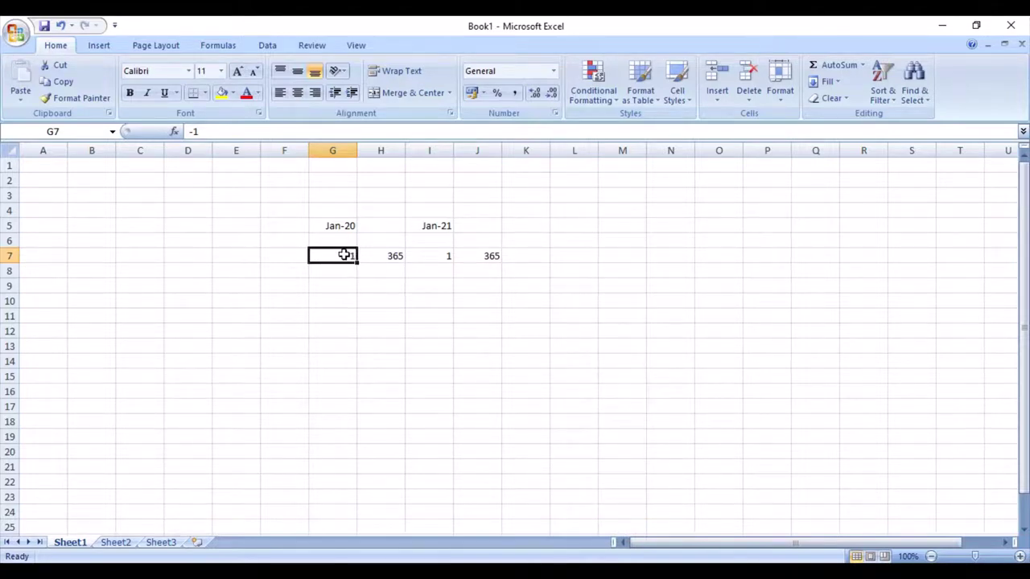
click(387, 257)
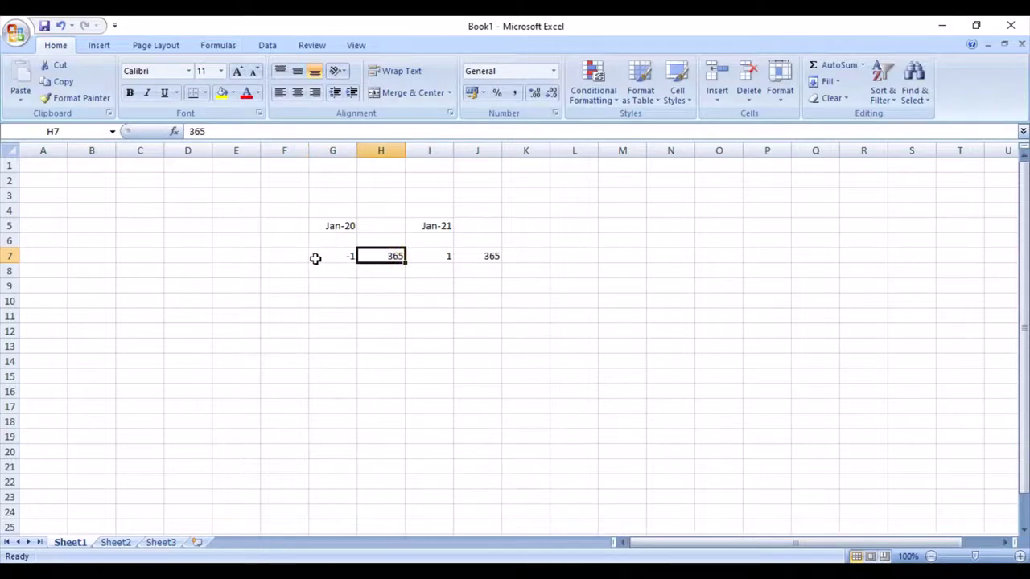
click(314, 212)
drag(314, 213, 538, 284)
click(518, 331)
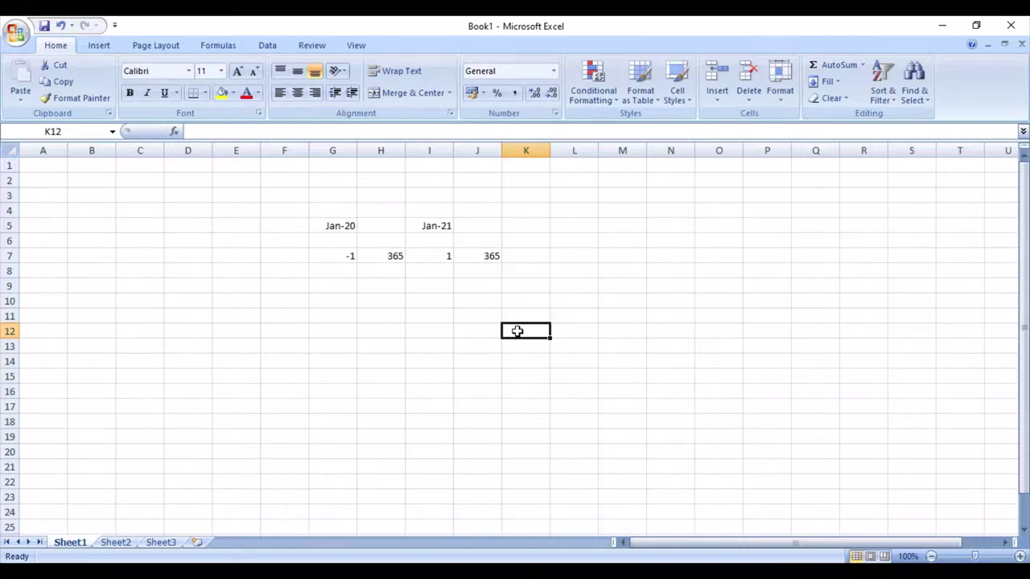
click(421, 314)
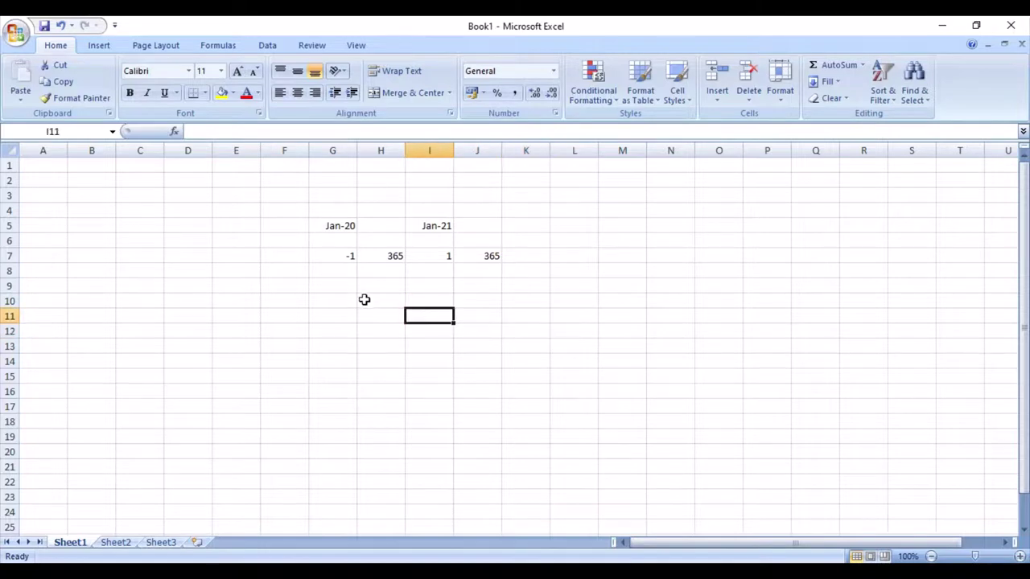
drag(320, 193, 578, 301)
click(535, 333)
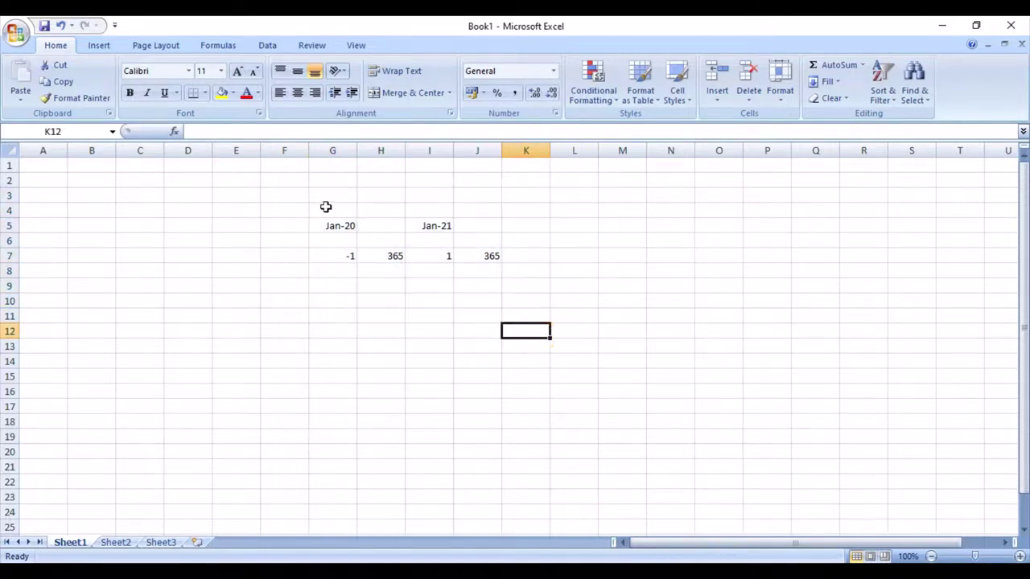
drag(329, 197, 519, 282)
click(488, 315)
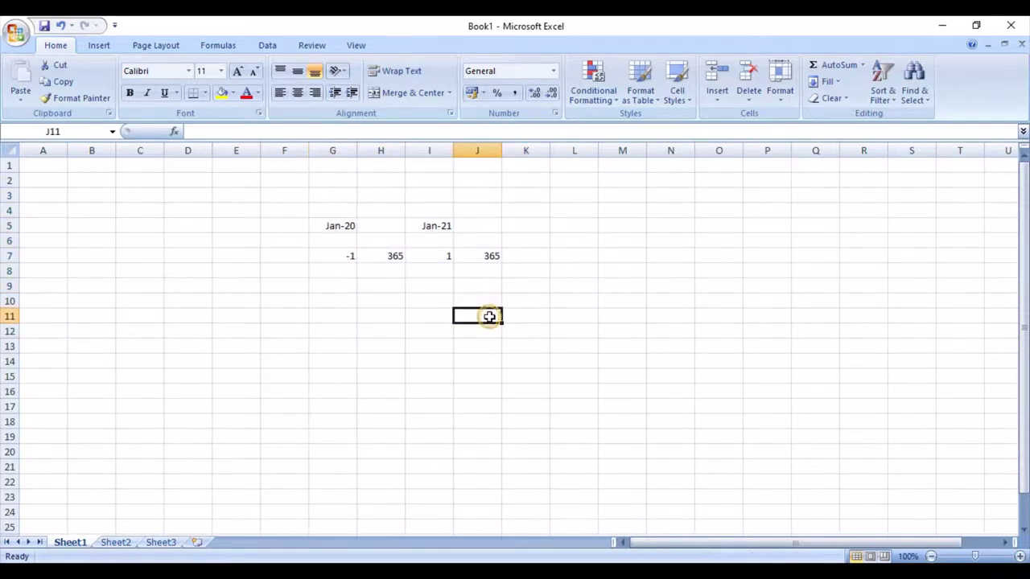
click(375, 300)
click(328, 301)
click(331, 333)
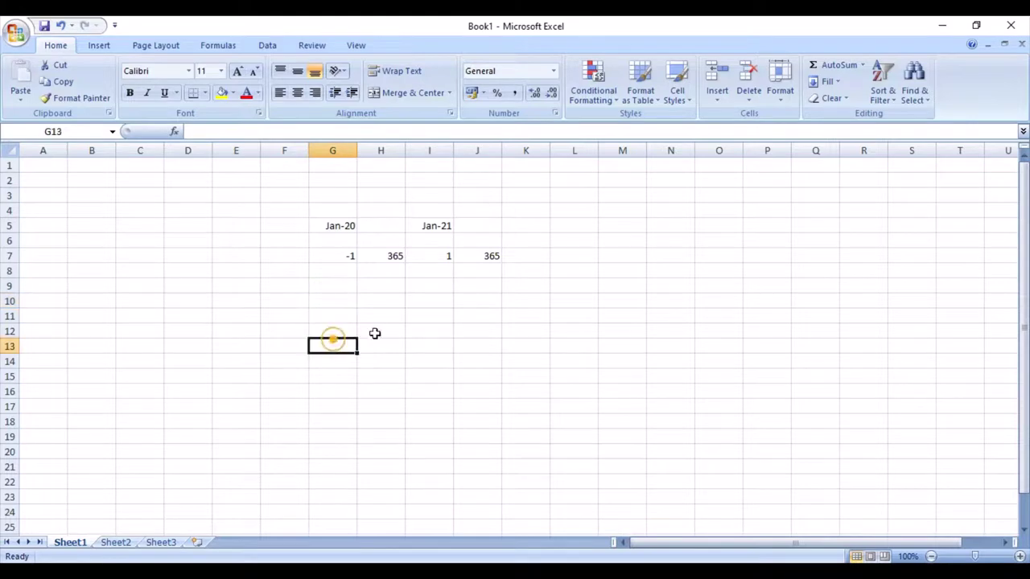
click(378, 330)
drag(338, 301, 423, 333)
drag(486, 302, 576, 331)
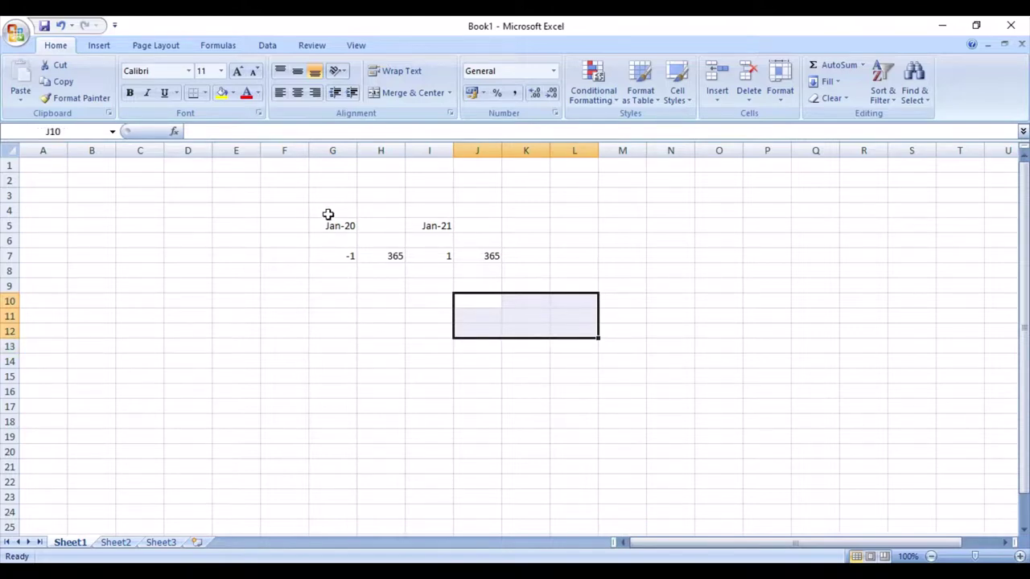
Examine the day numbers in G7:J7, particularly H7 and I7, beneath the month-year dates in row 5
drag(318, 196, 549, 287)
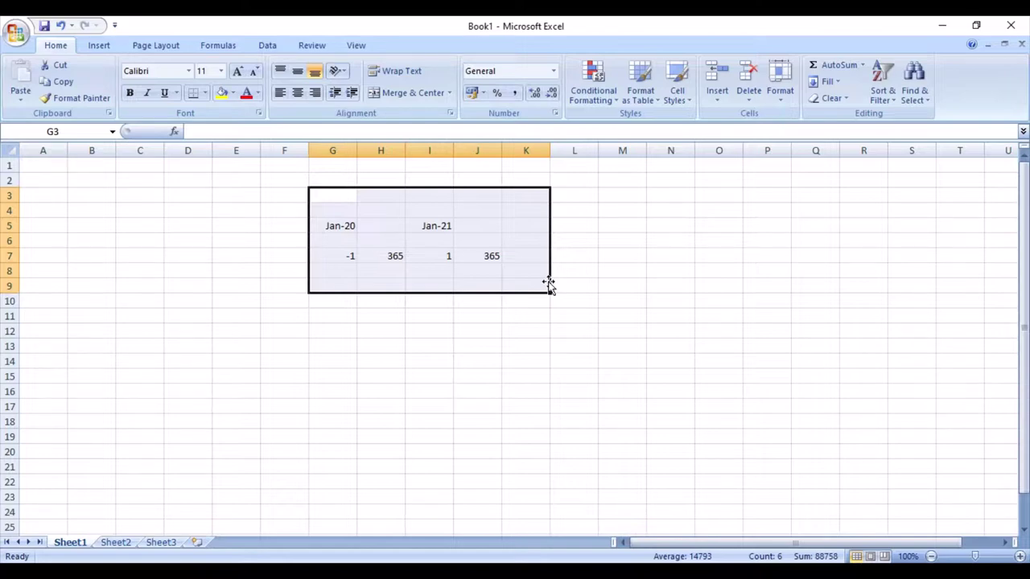
drag(389, 256, 411, 255)
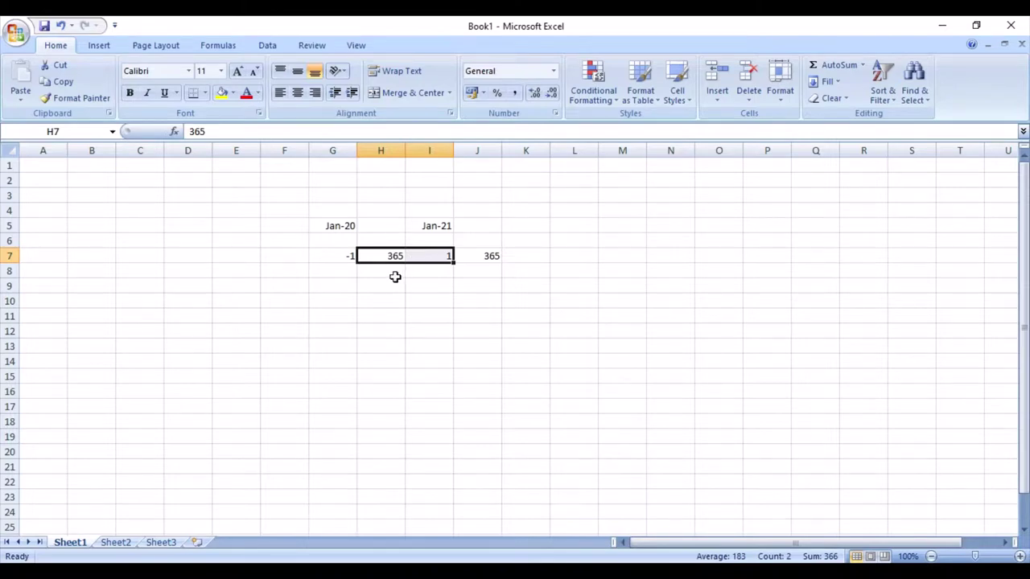
click(394, 273)
drag(389, 250, 459, 267)
click(394, 273)
click(388, 253)
drag(330, 216, 534, 281)
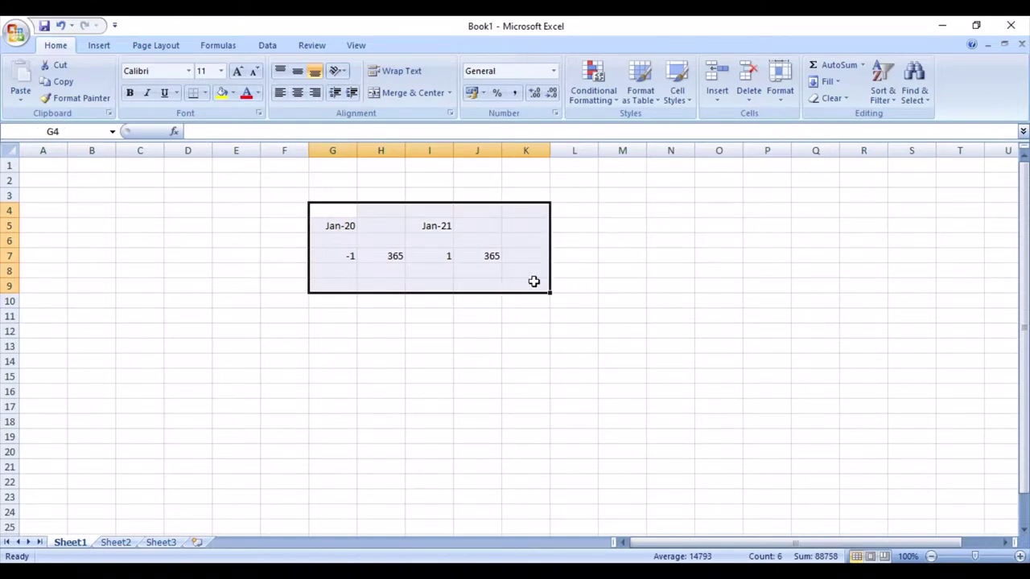
click(382, 257)
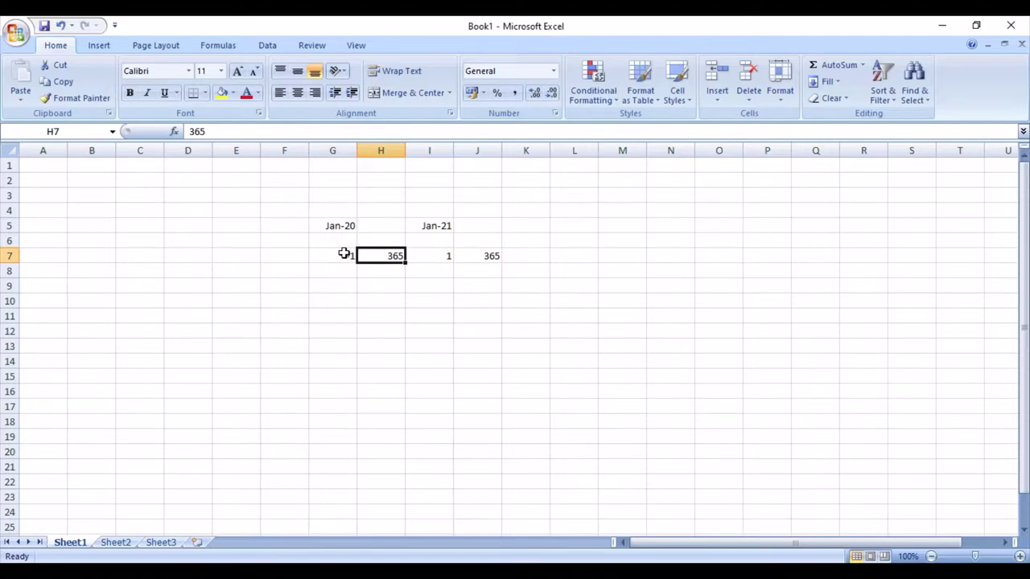
drag(343, 254, 510, 254)
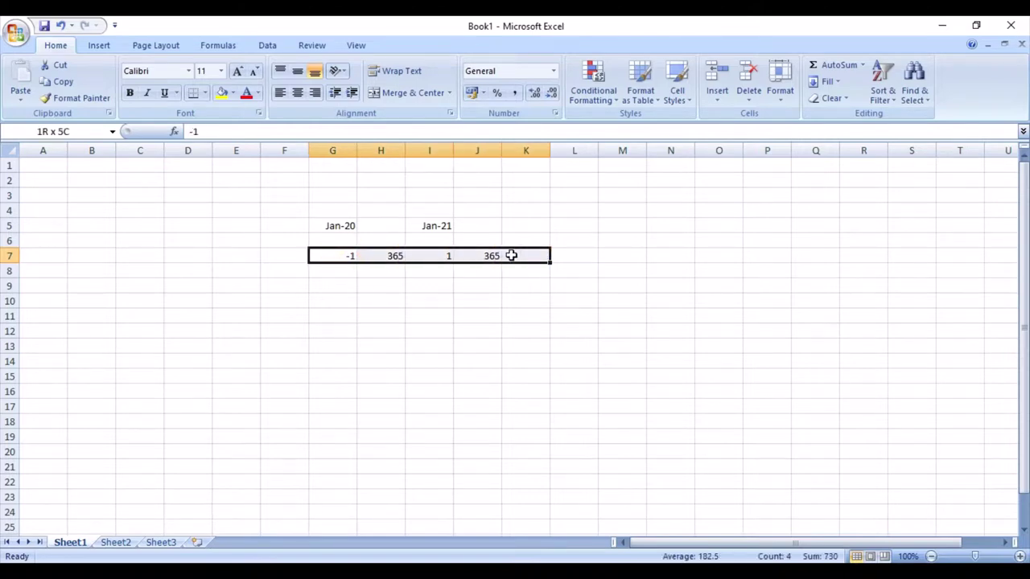
click(487, 276)
drag(336, 211, 515, 270)
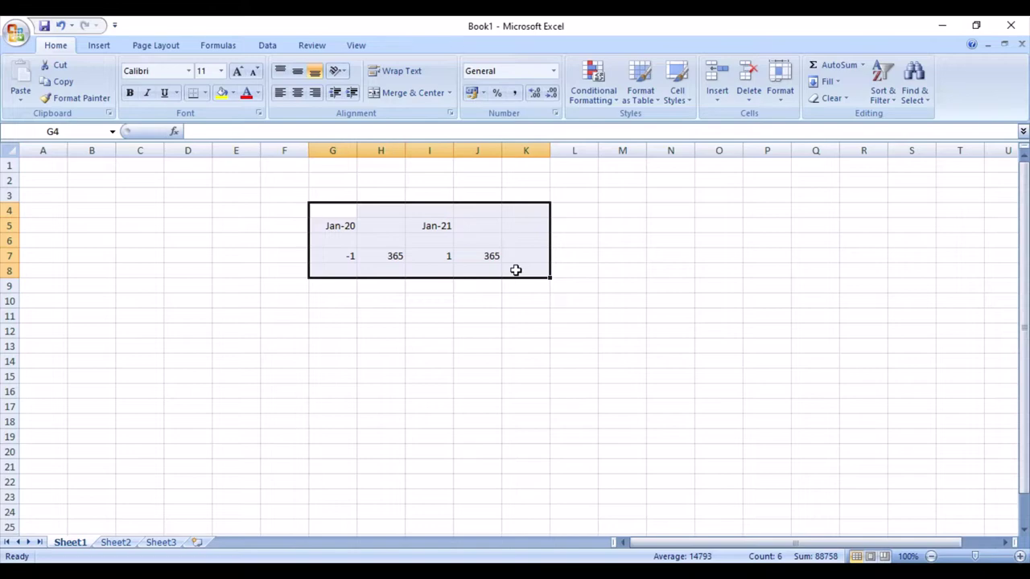
Check the stored dates behind the month-year entries in G5 and I5 alongside the numbers in row 7
click(337, 225)
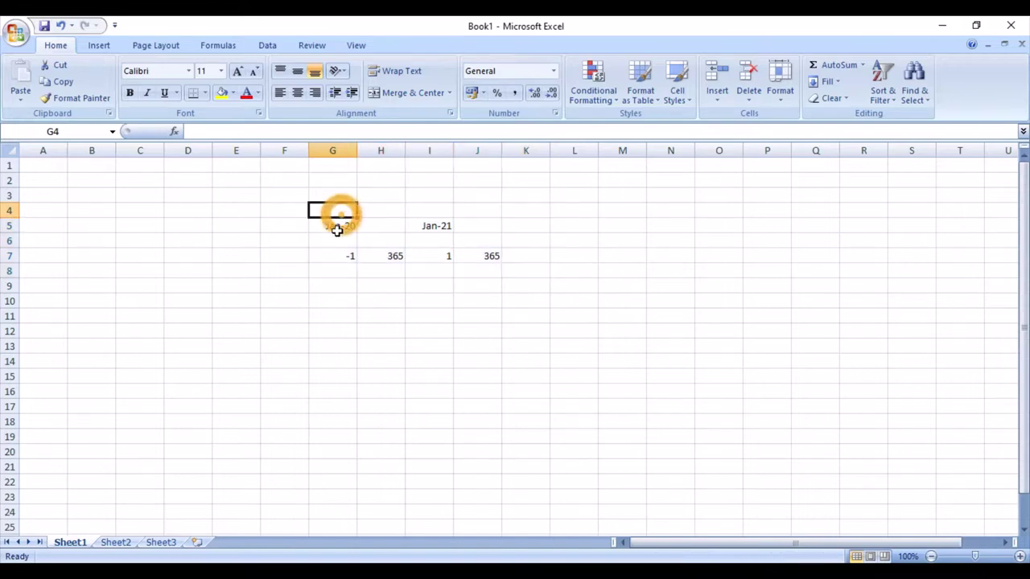
click(442, 227)
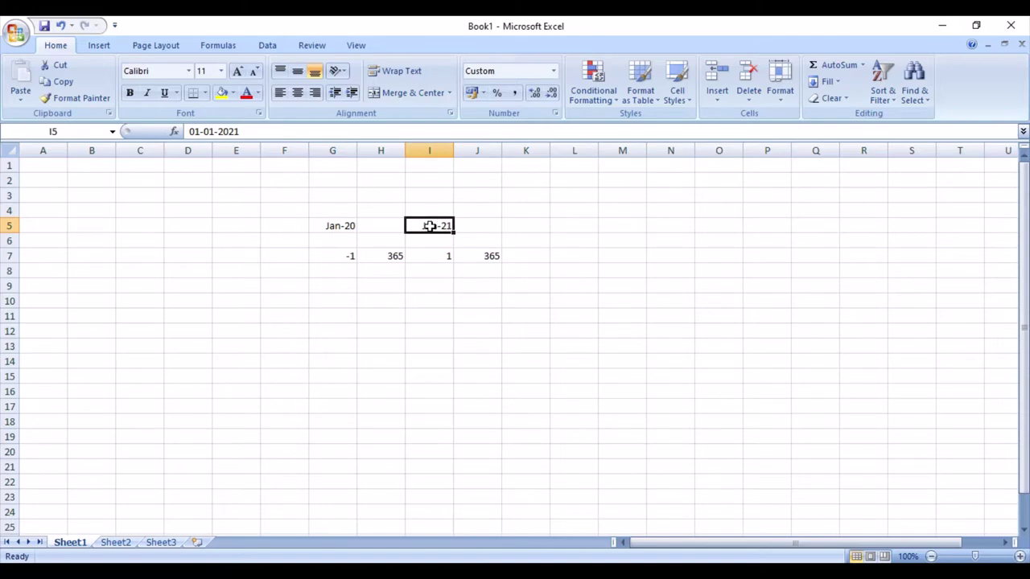
click(427, 225)
click(381, 284)
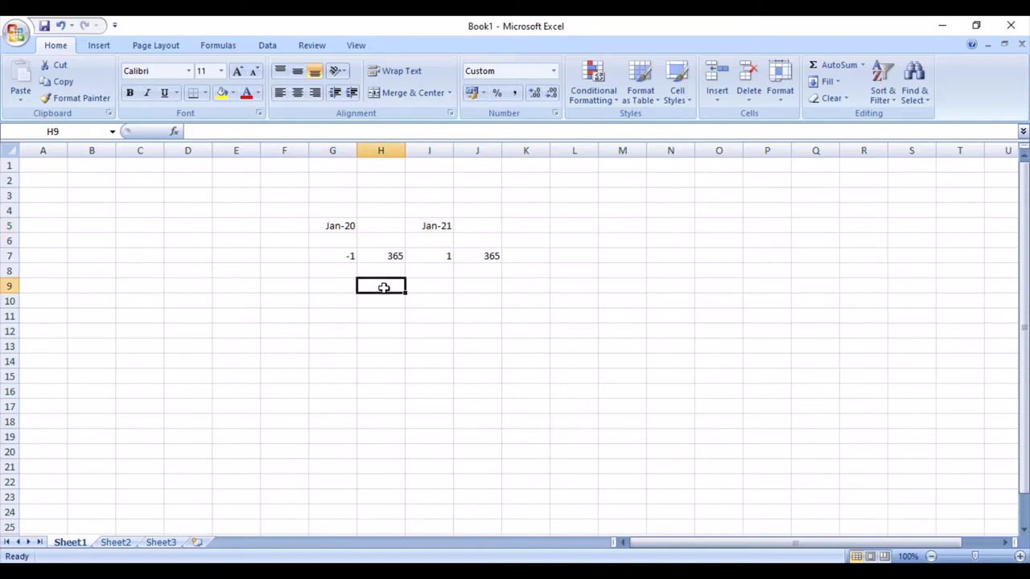
drag(328, 224, 491, 273)
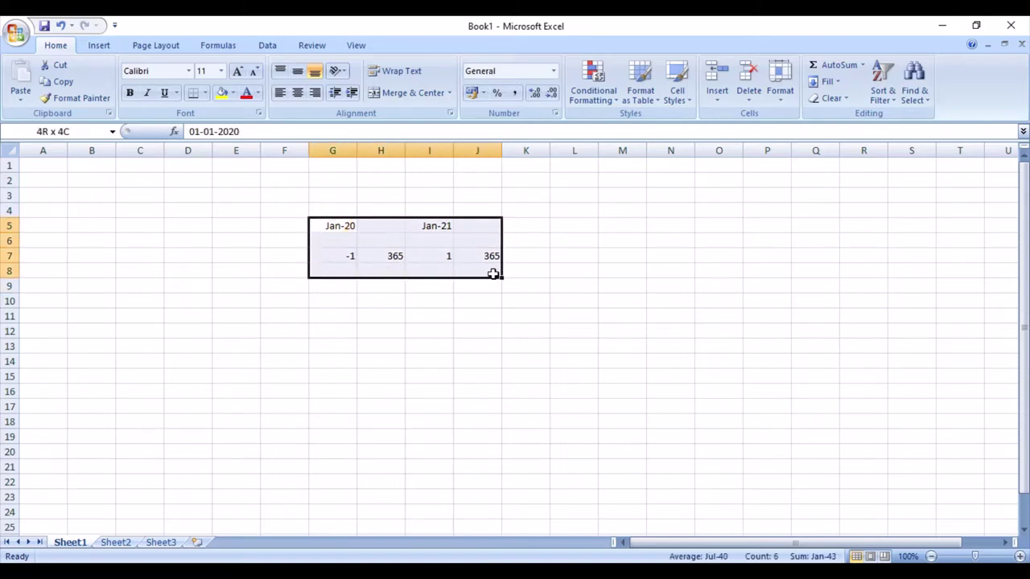
click(476, 314)
drag(338, 211, 508, 288)
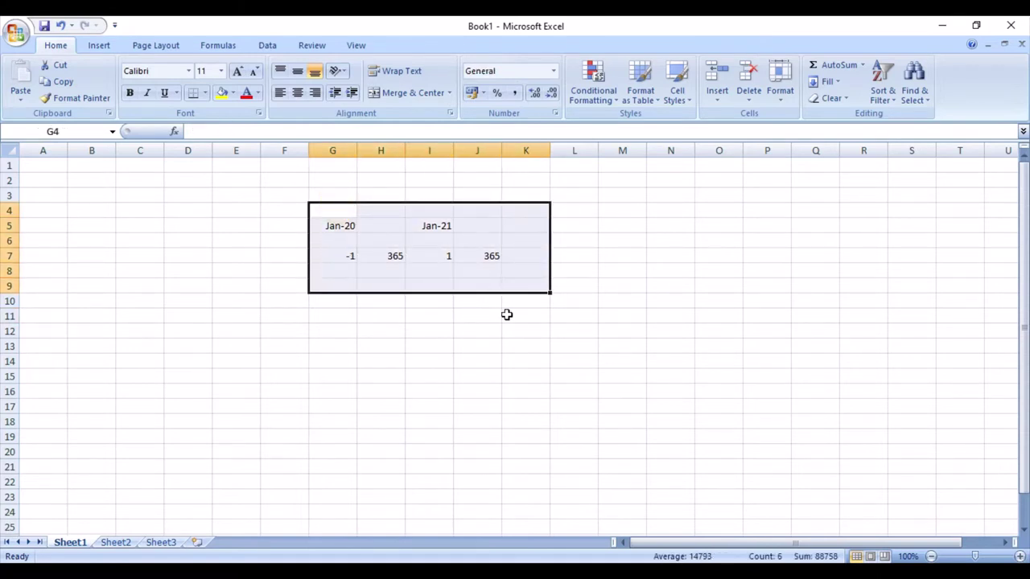
click(506, 314)
click(345, 291)
drag(333, 201, 574, 271)
click(522, 306)
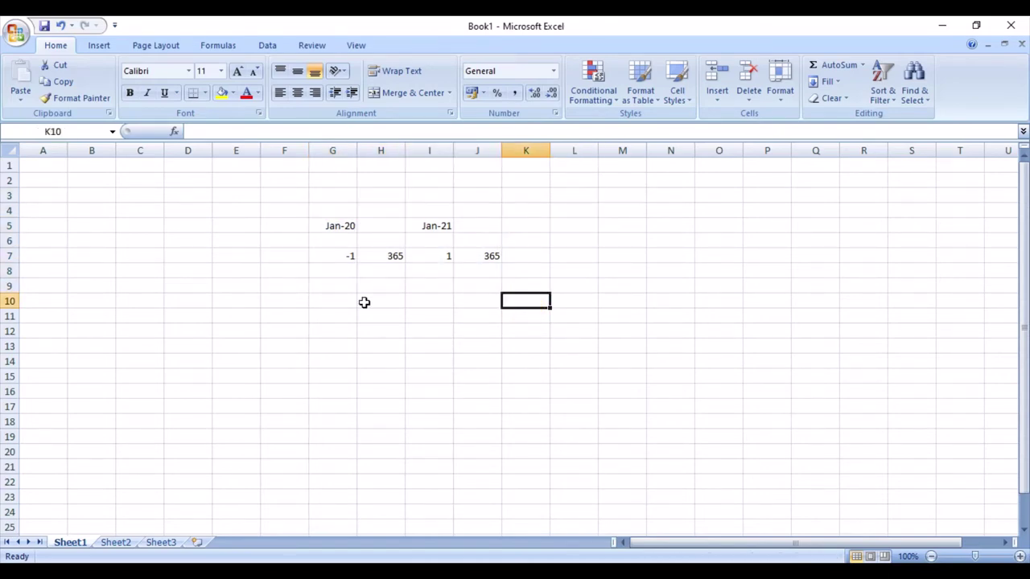
drag(340, 211, 493, 270)
click(394, 313)
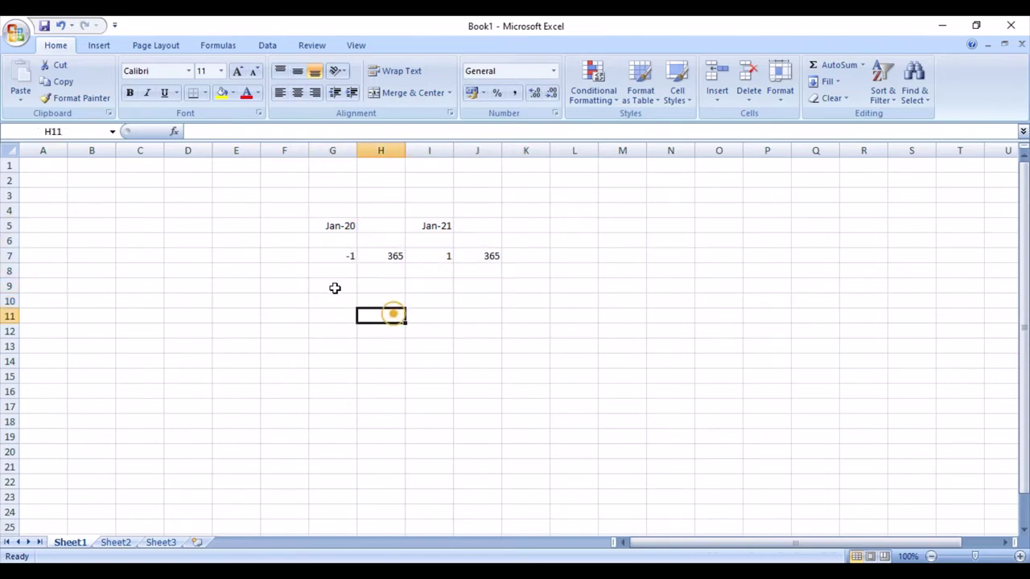
click(271, 228)
drag(279, 200, 528, 288)
click(451, 359)
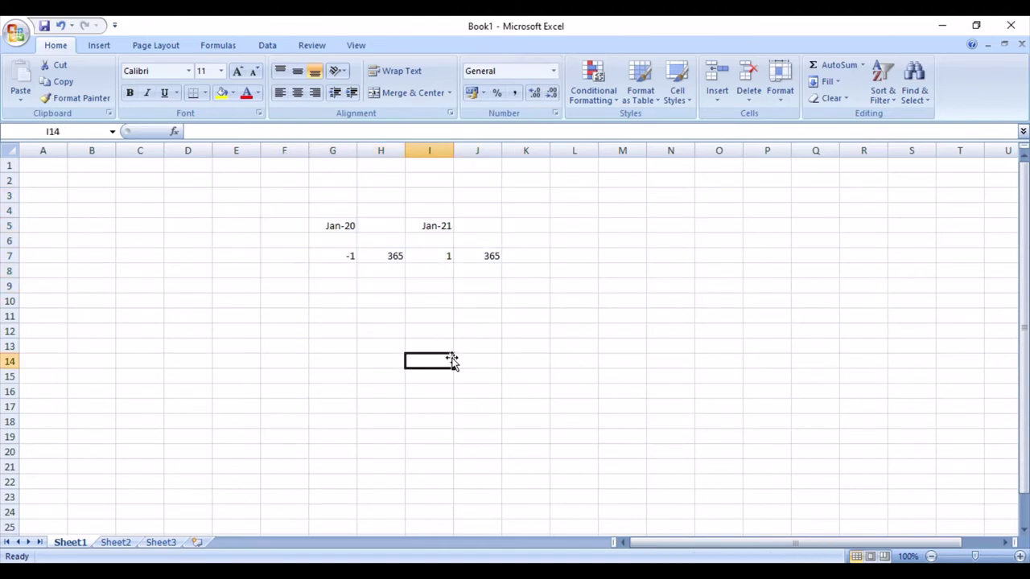
click(332, 330)
click(548, 275)
click(414, 300)
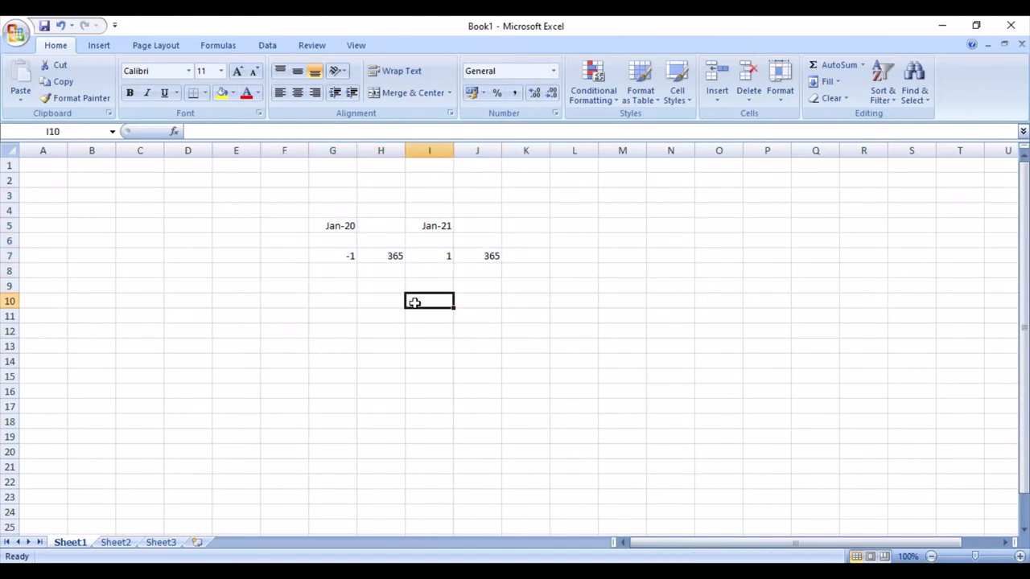
click(370, 312)
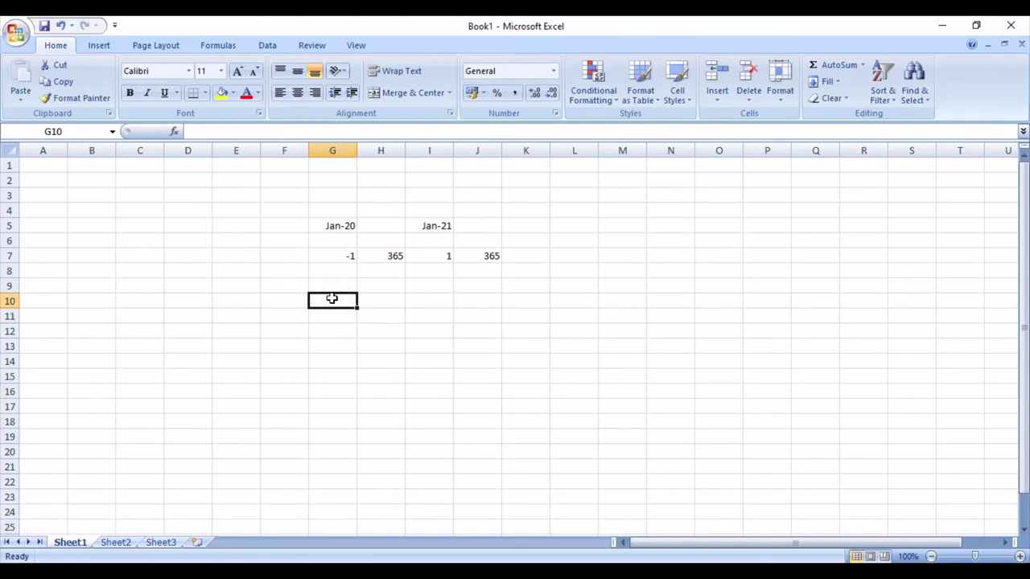